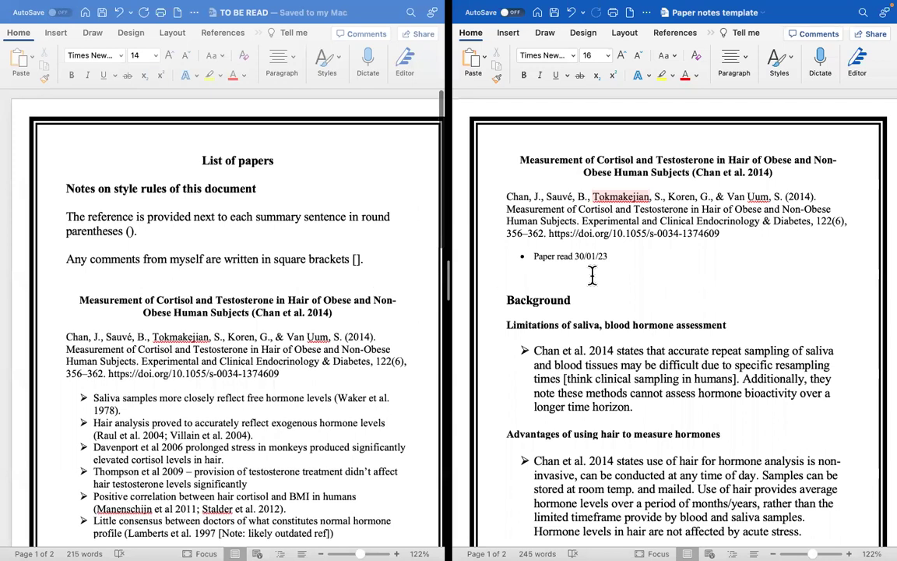
# Step: Place the cursor below the 'Paper read' line and briefly show the desktop overview
pyautogui.hscroll(-1, 592, 274)
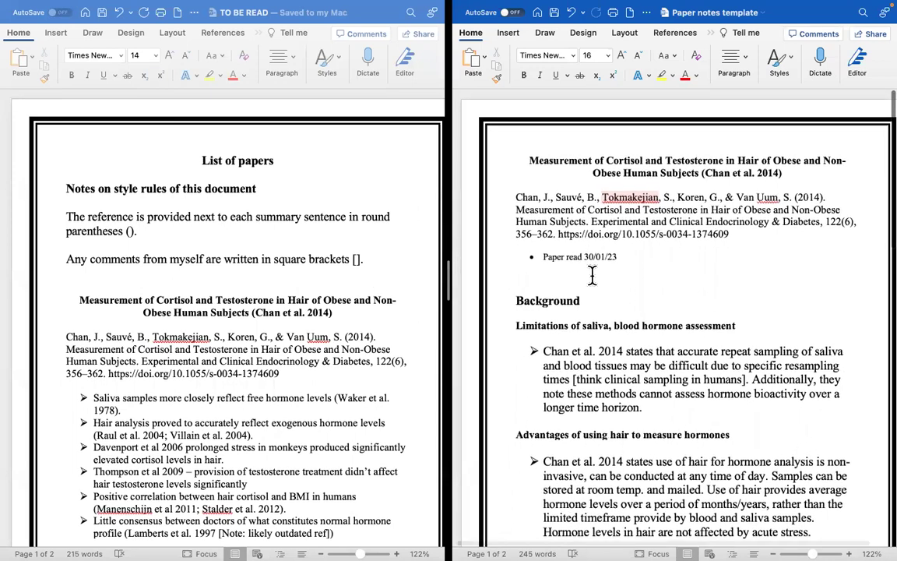
pyautogui.scroll(-1, 592, 274)
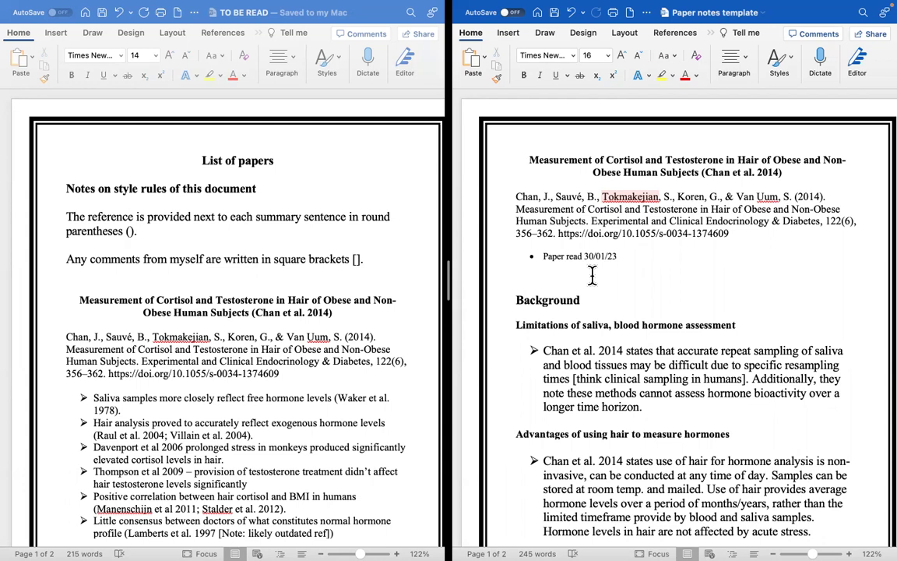
pyautogui.click(660, 263)
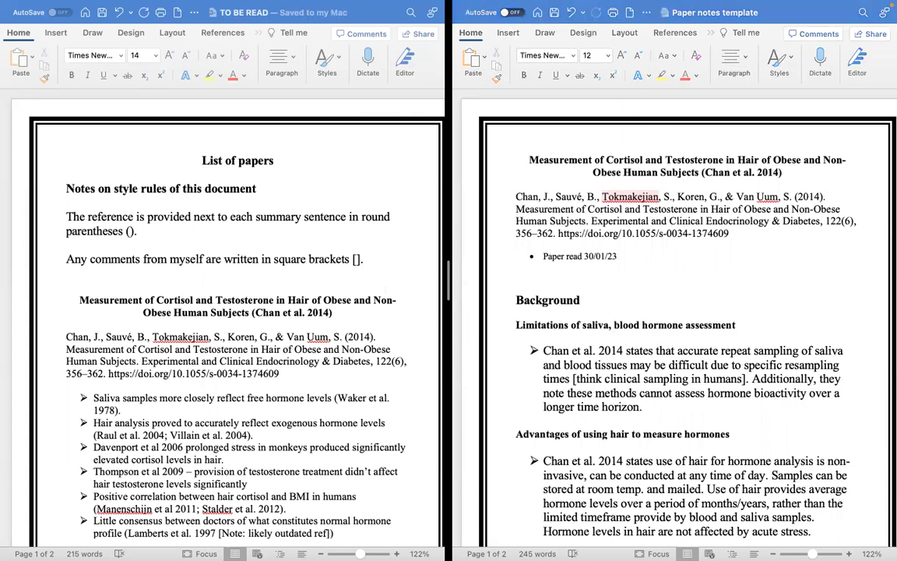
pyautogui.hotkey('ctrl', 'Up')
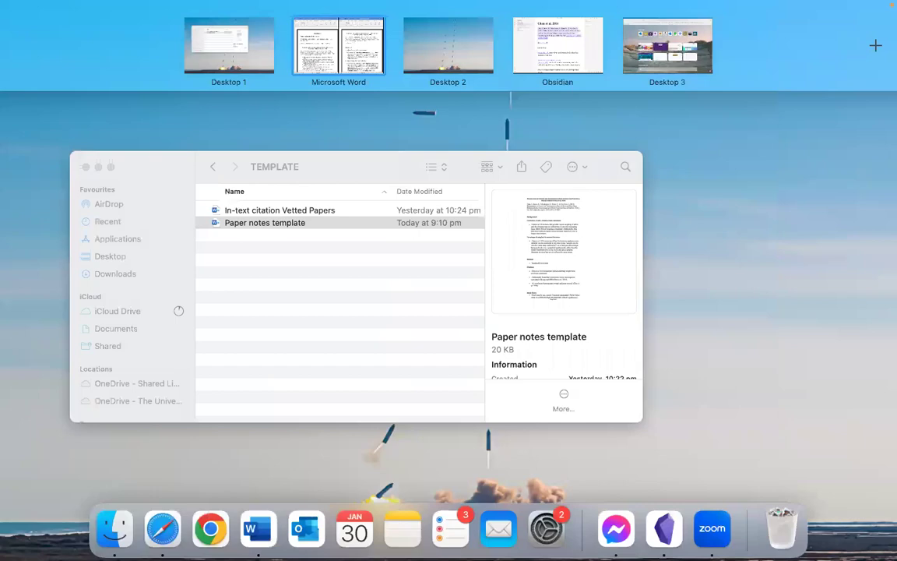
pyautogui.hotkey('ctrl', 'Up')
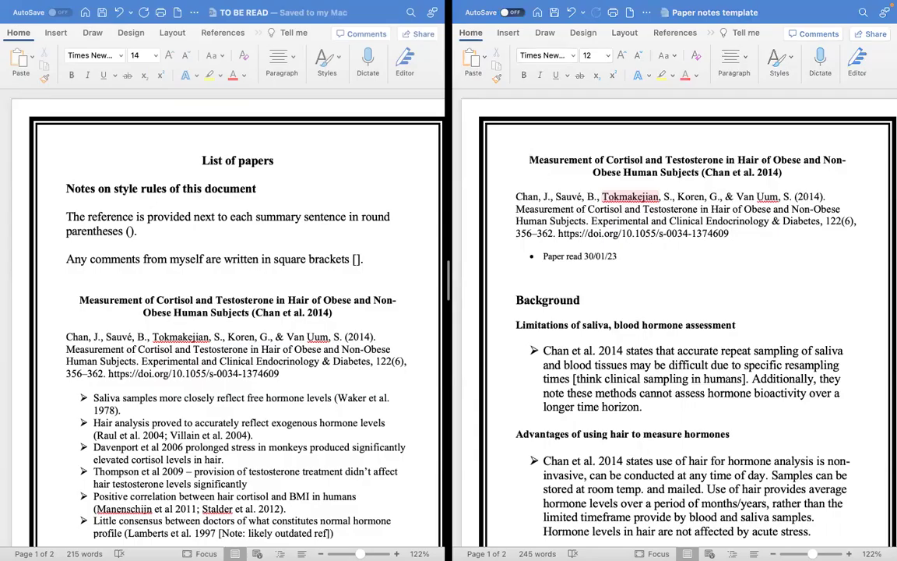
# Step: On the Safari article PDF, select 'Cortisol and Testosterone' and then 'Hair' in the title
pyautogui.hotkey('ctrl', 'Left')
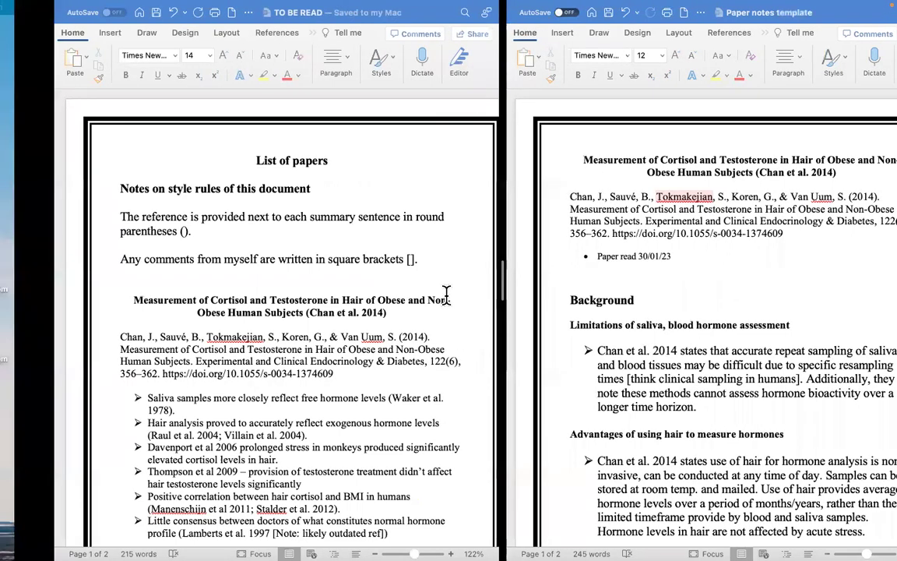
pyautogui.scroll(10, 448, 294)
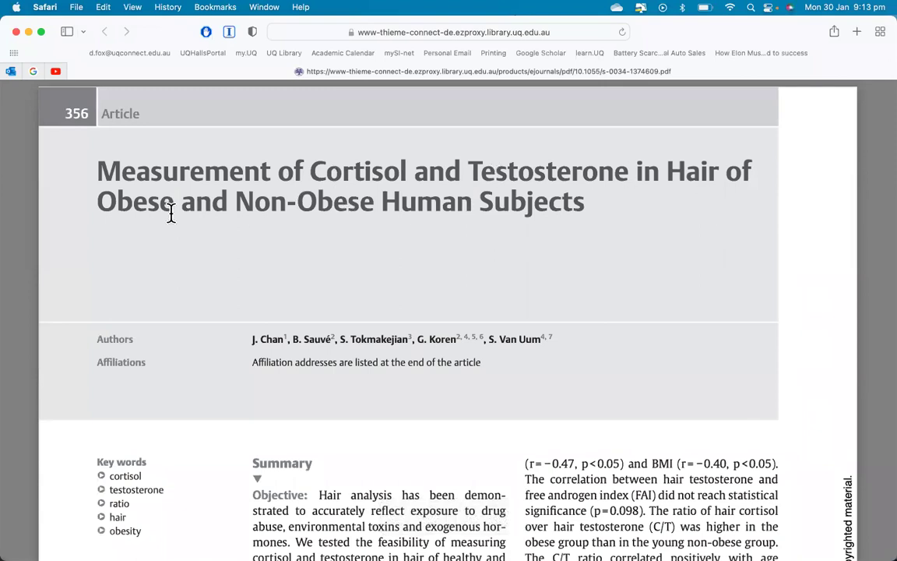
pyautogui.scroll(-6, 579, 242)
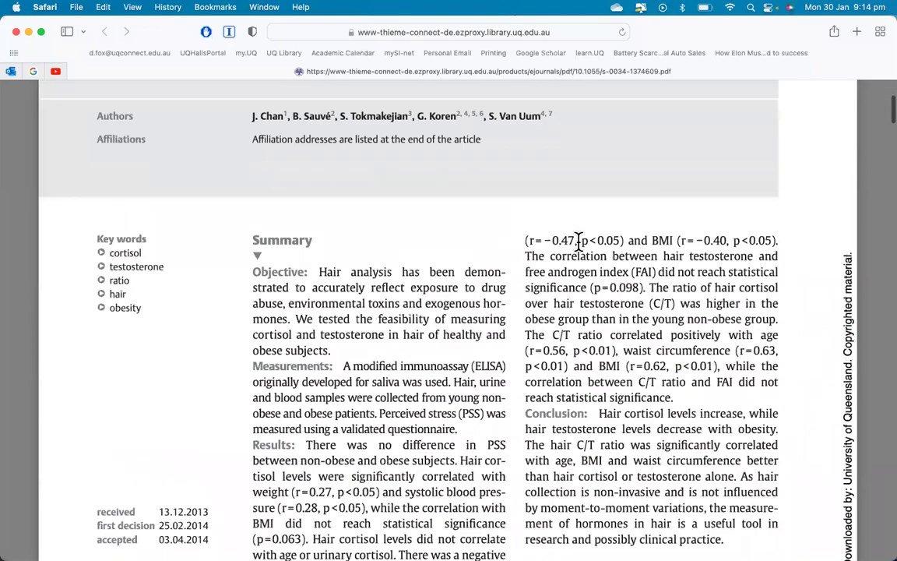
pyautogui.scroll(6, 579, 242)
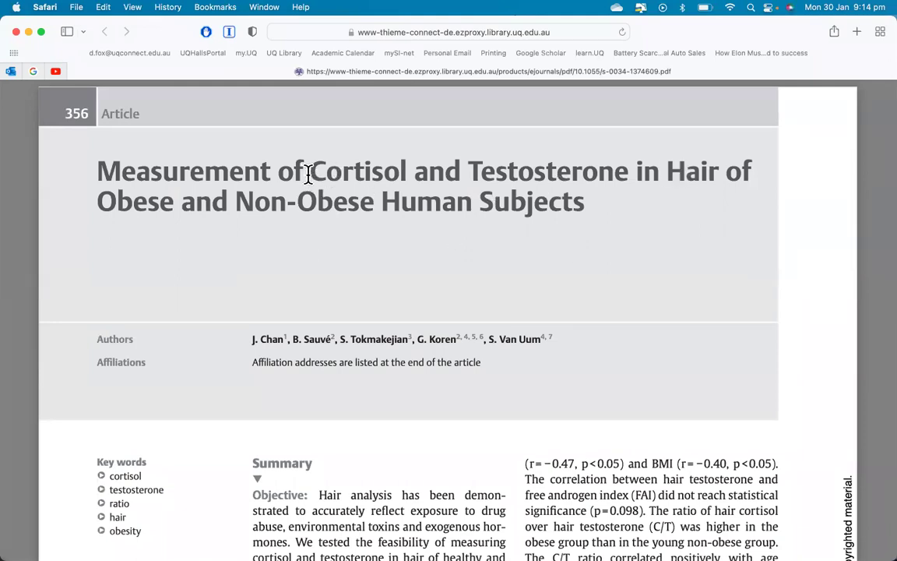
pyautogui.moveTo(309, 173); pyautogui.dragTo(704, 173)
pyautogui.click(670, 171)
pyautogui.click(670, 173)
# Step: Skim the article pages and return to the Word documents desktop
pyautogui.scroll(-10, 593, 381)
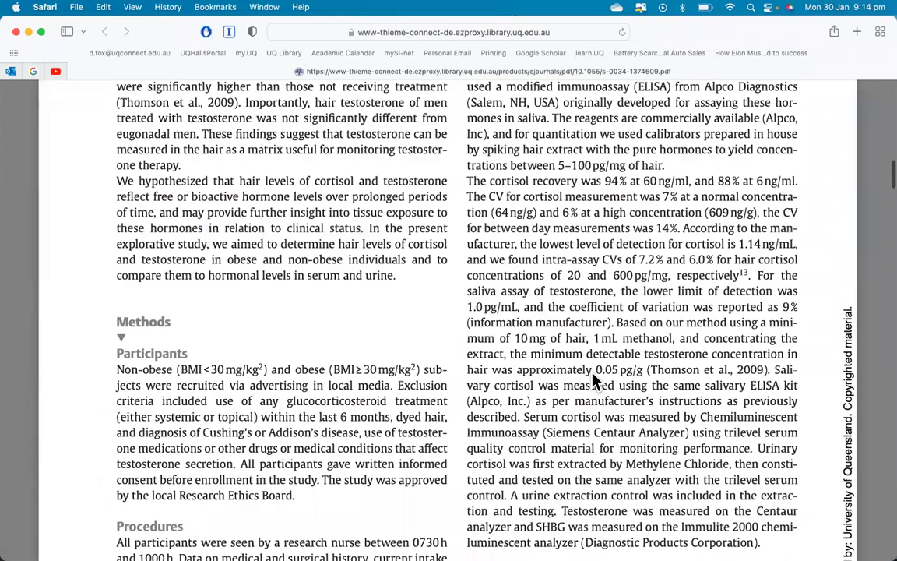
pyautogui.scroll(5, 593, 381)
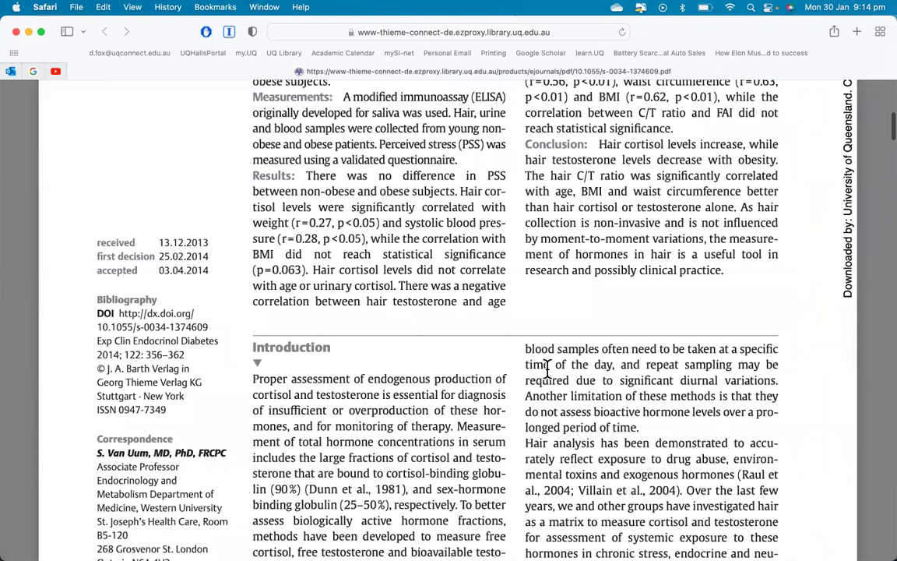
pyautogui.scroll(-5, 490, 352)
pyautogui.scroll(-20, 490, 352)
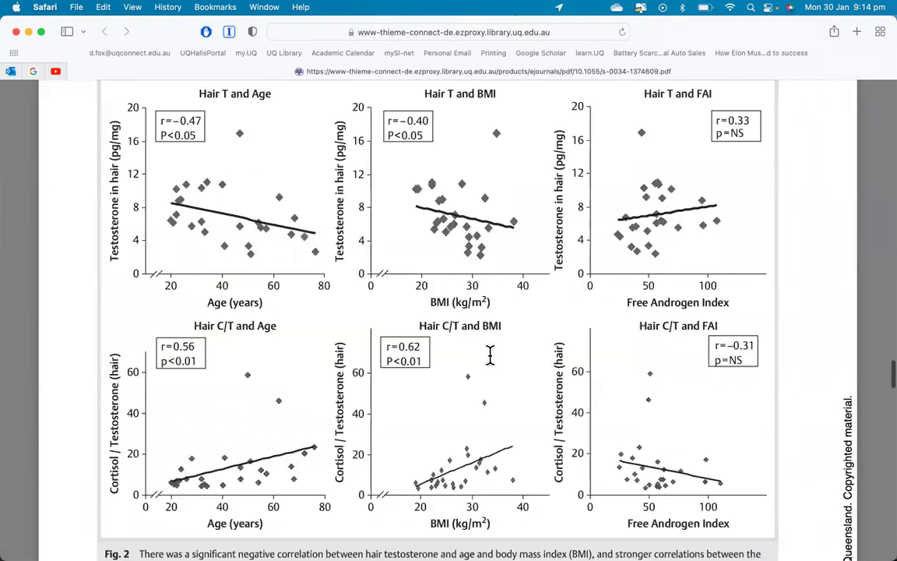
pyautogui.scroll(15, 490, 352)
pyautogui.press('super+Tab')
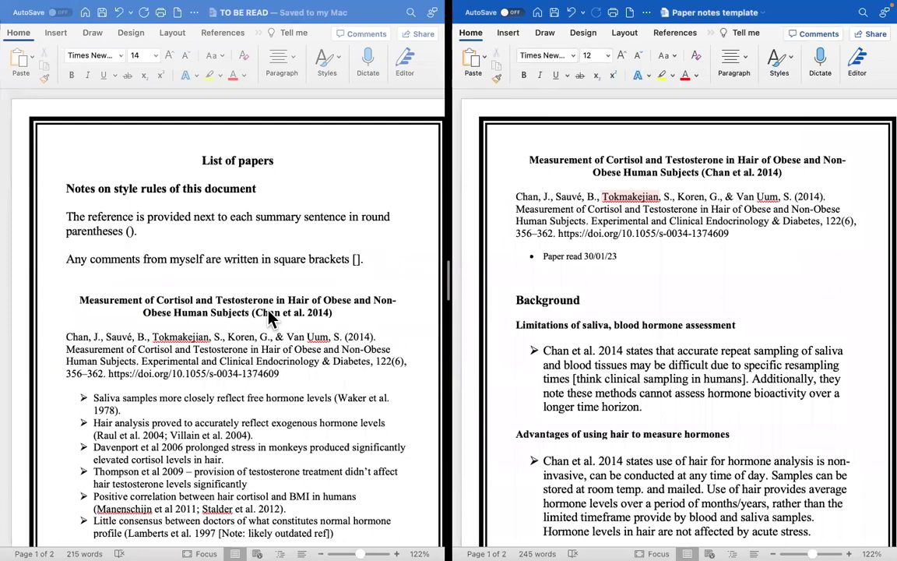
# Step: Scroll the TO BE READ list slightly and switch back to the article PDF
pyautogui.scroll(-1, 269, 318)
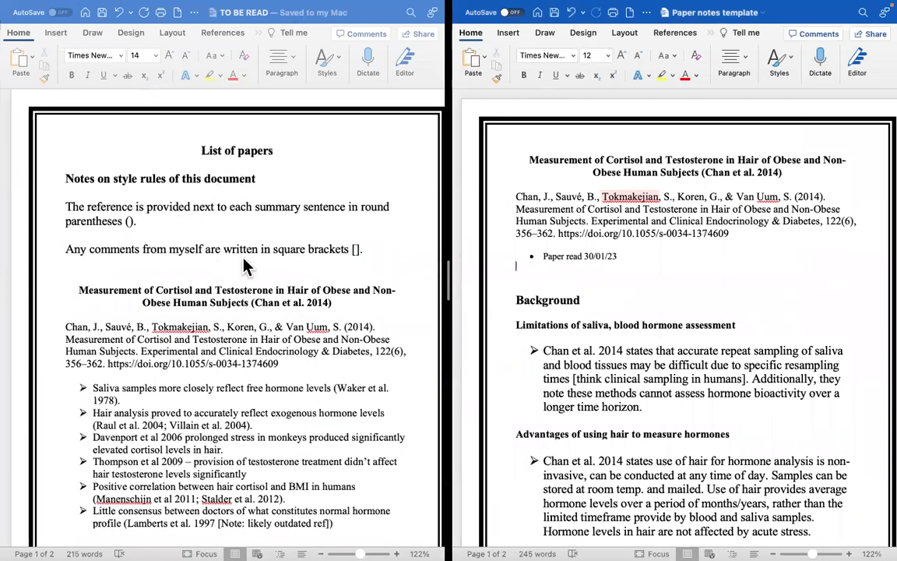
pyautogui.hotkey('ctrl', 'Left')
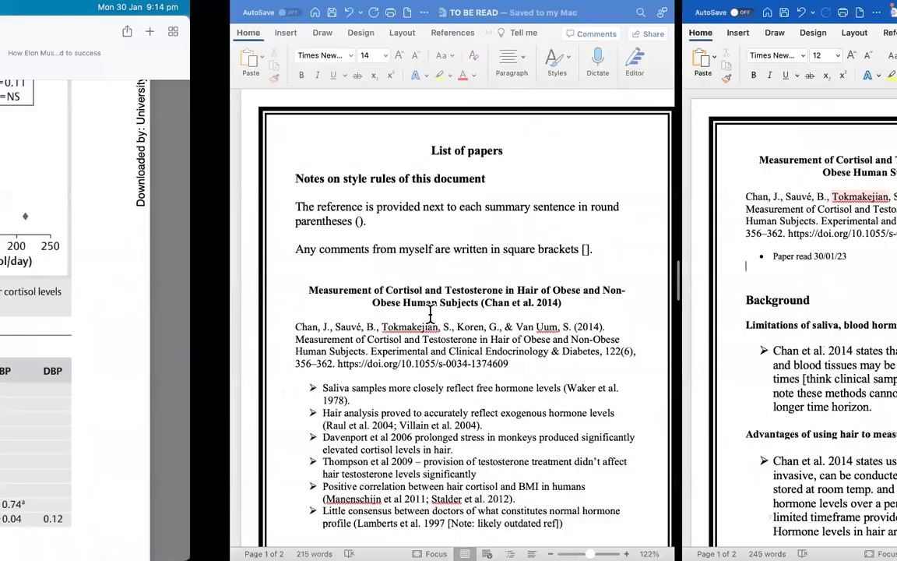
# Step: Scroll to the Introduction, select the Walker et al., 1978 citation, and swipe back to Word
pyautogui.scroll(-3, 431, 314)
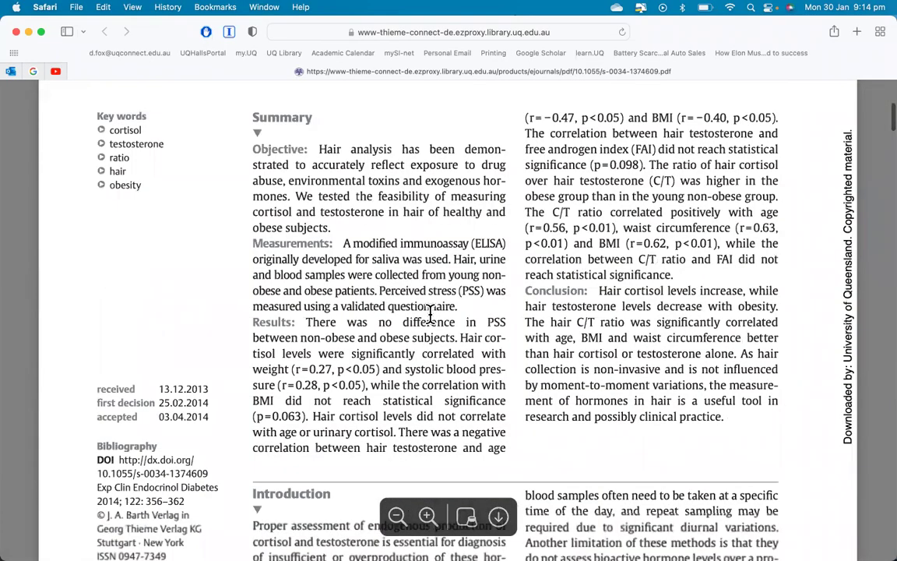
pyautogui.scroll(-10, 431, 314)
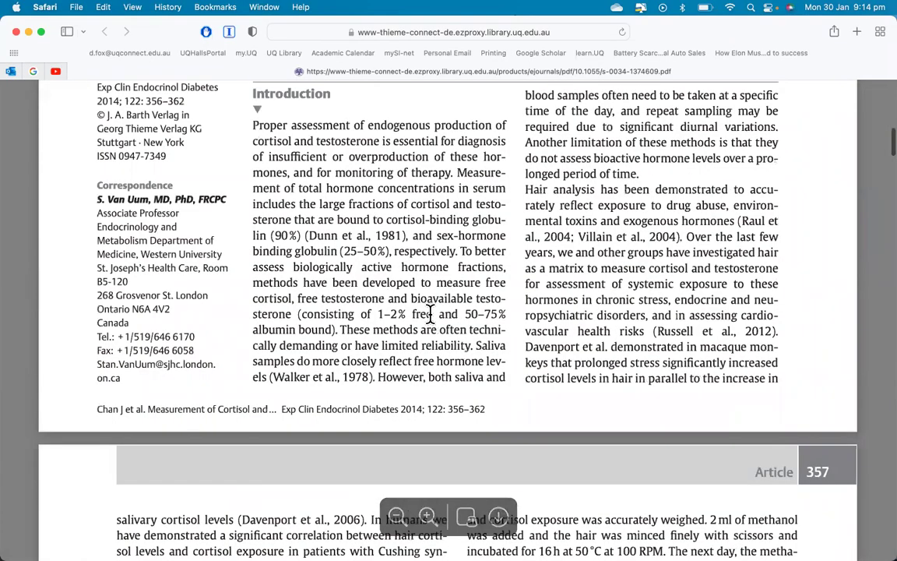
pyautogui.scroll(-1, 430, 314)
pyautogui.moveTo(273, 350); pyautogui.dragTo(369, 350)
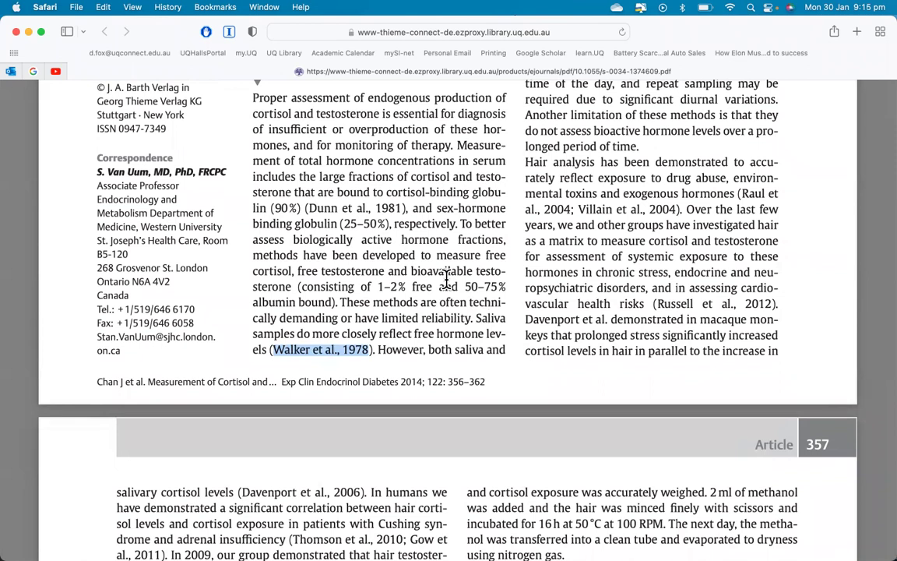
pyautogui.hscroll(2, 447, 279)
pyautogui.hscroll(3, 339, 352)
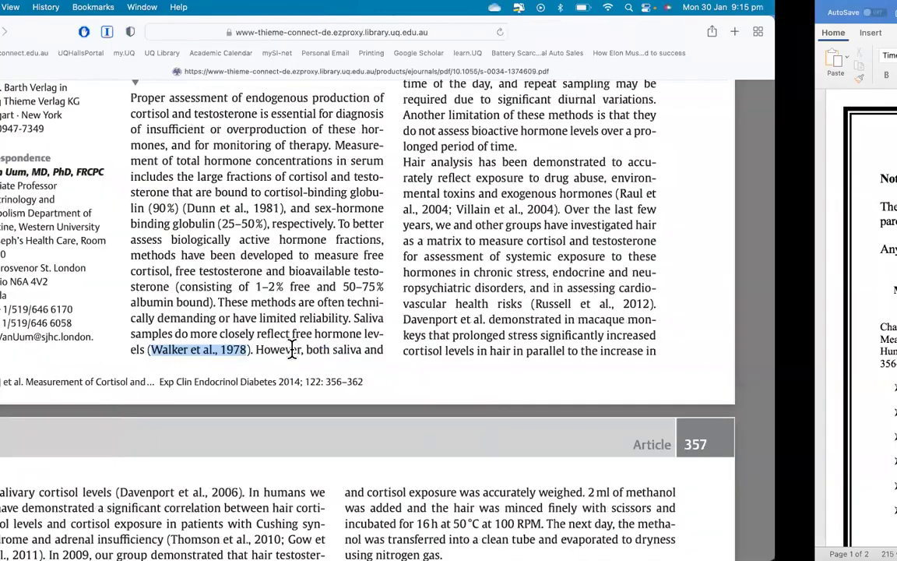
pyautogui.hscroll(3, 351, 353)
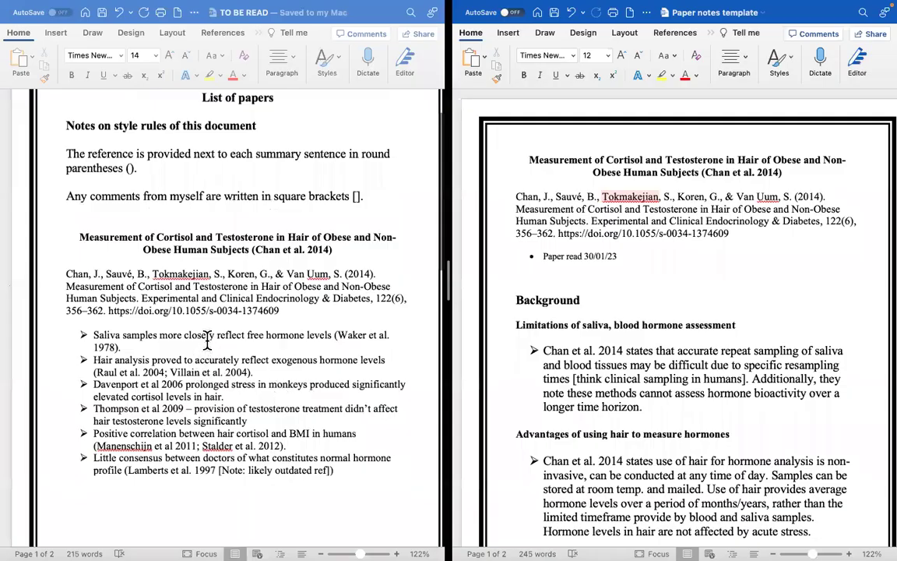
# Step: Inspect the first Chan 2014 bullet ending '1978).' and the Davenport monkey-stress line
pyautogui.moveTo(169, 345); pyautogui.dragTo(91, 334)
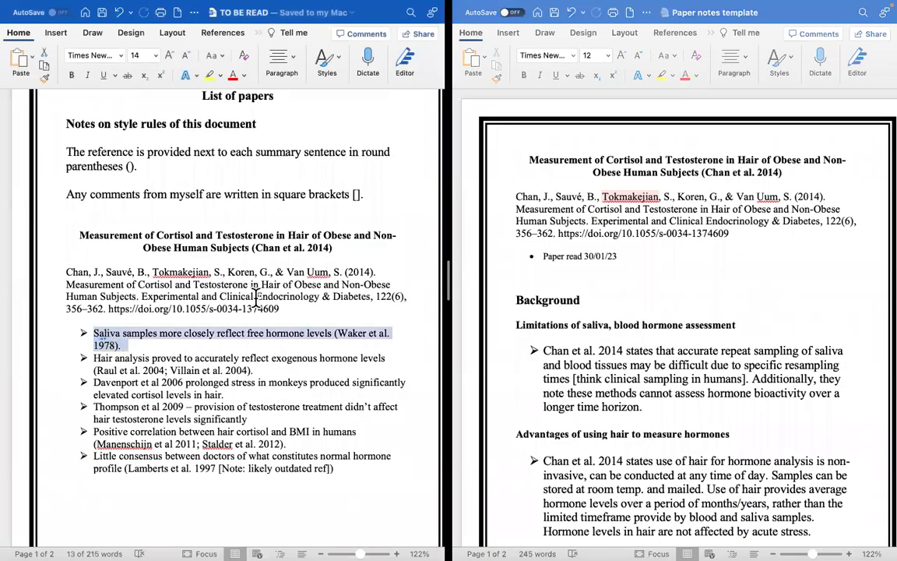
pyautogui.click(134, 343)
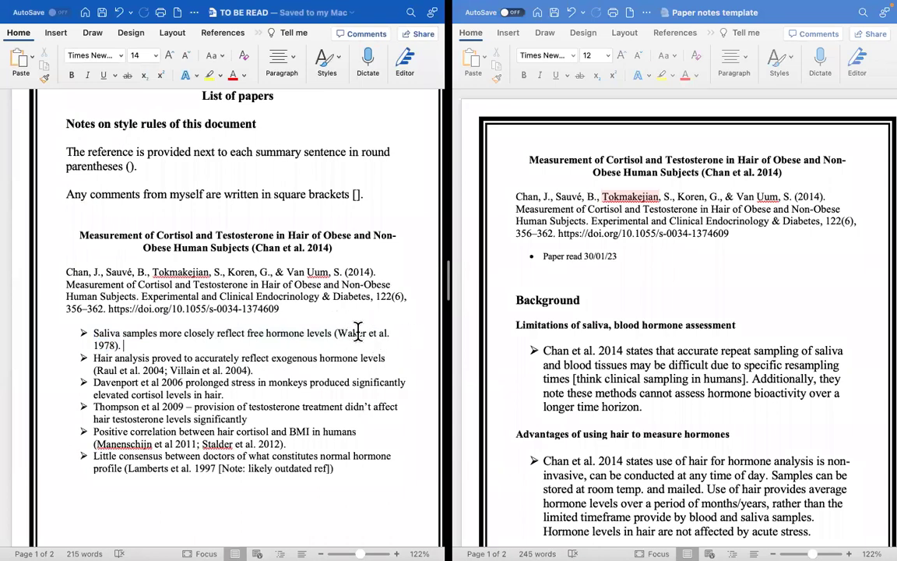
pyautogui.hotkey('ctrl', 'Left')
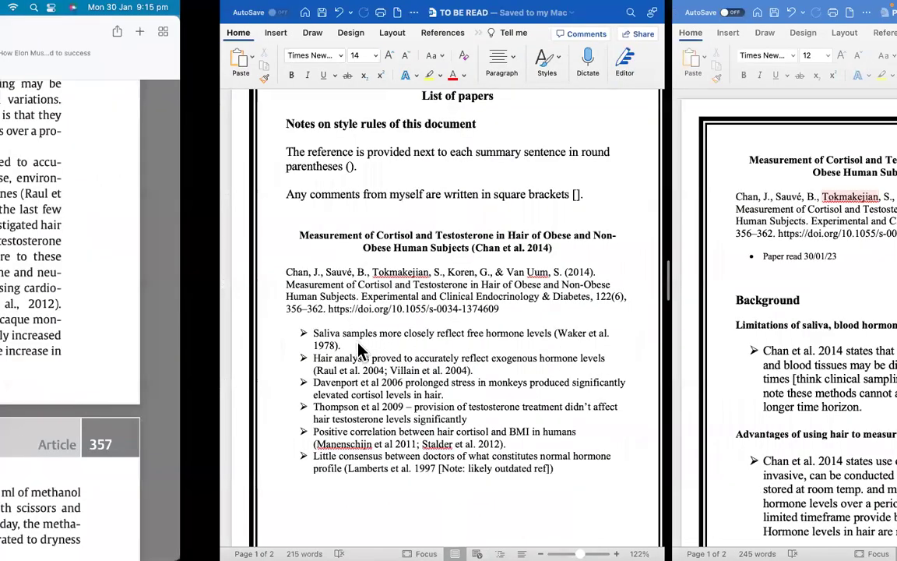
pyautogui.hotkey('ctrl', 'Right')
pyautogui.write('l')
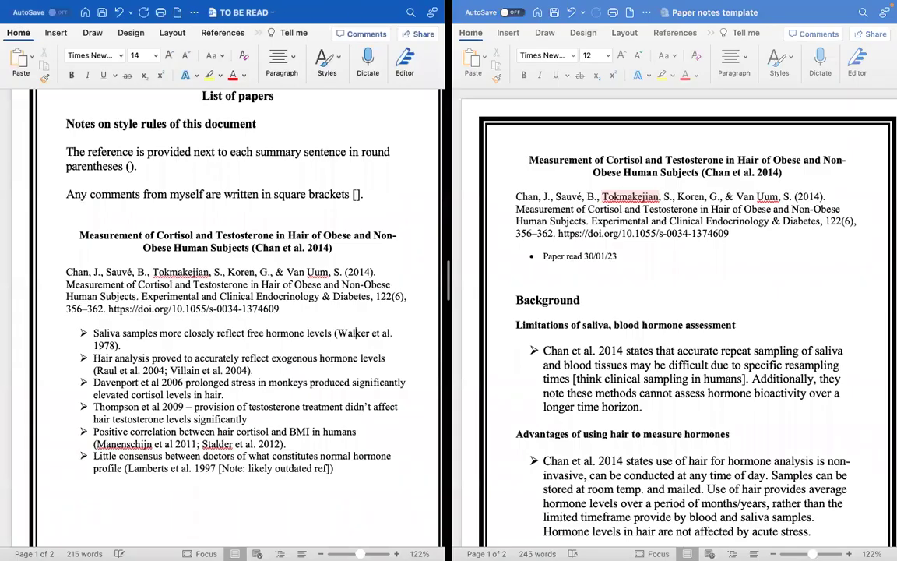
pyautogui.moveTo(123, 345); pyautogui.dragTo(93, 333)
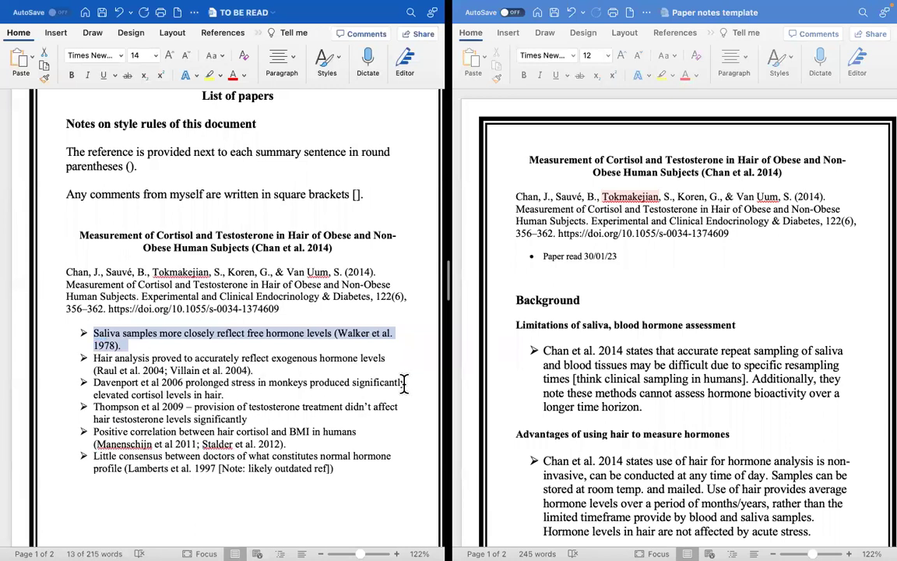
pyautogui.moveTo(390, 383); pyautogui.dragTo(117, 379)
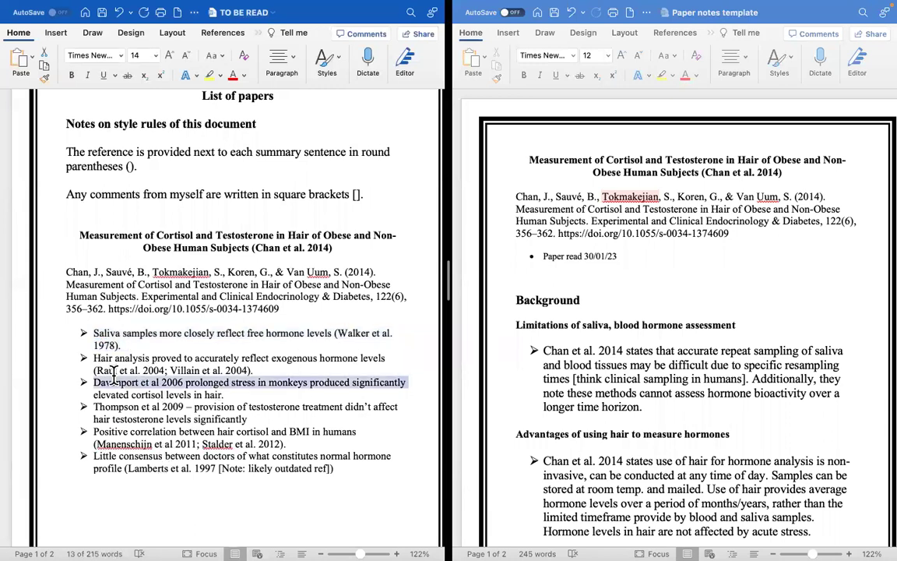
pyautogui.click(273, 397)
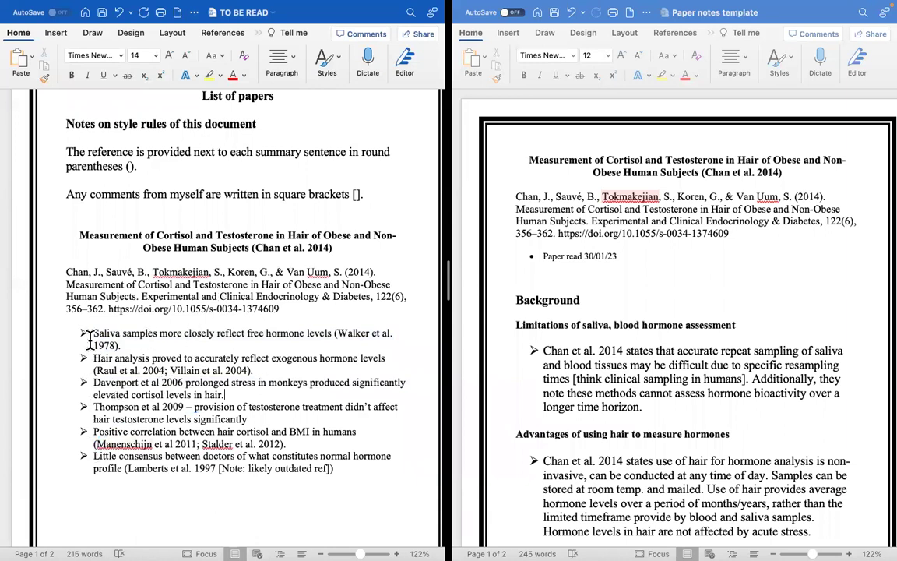
# Step: Select 'Saliva', the Chan et al. 2014 title and full reference, then focus the notes document
pyautogui.moveTo(88, 333); pyautogui.dragTo(118, 334)
pyautogui.click(230, 430)
pyautogui.scroll(1, 204, 354)
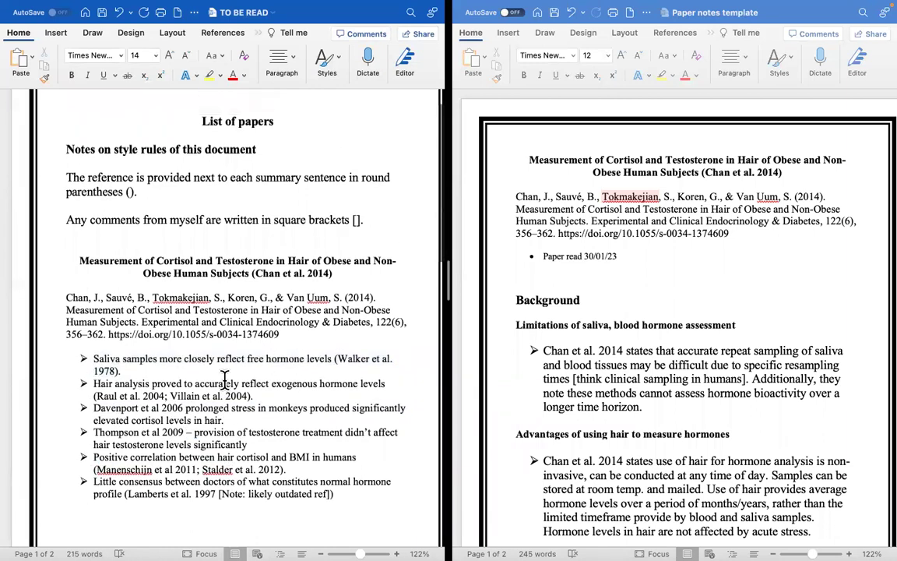
pyautogui.moveTo(115, 260); pyautogui.dragTo(340, 274)
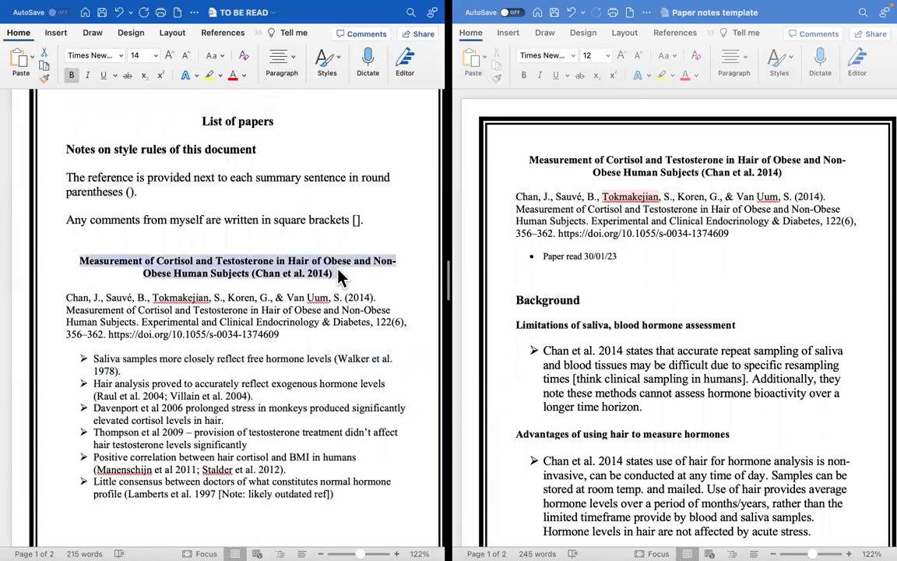
pyautogui.click(341, 274)
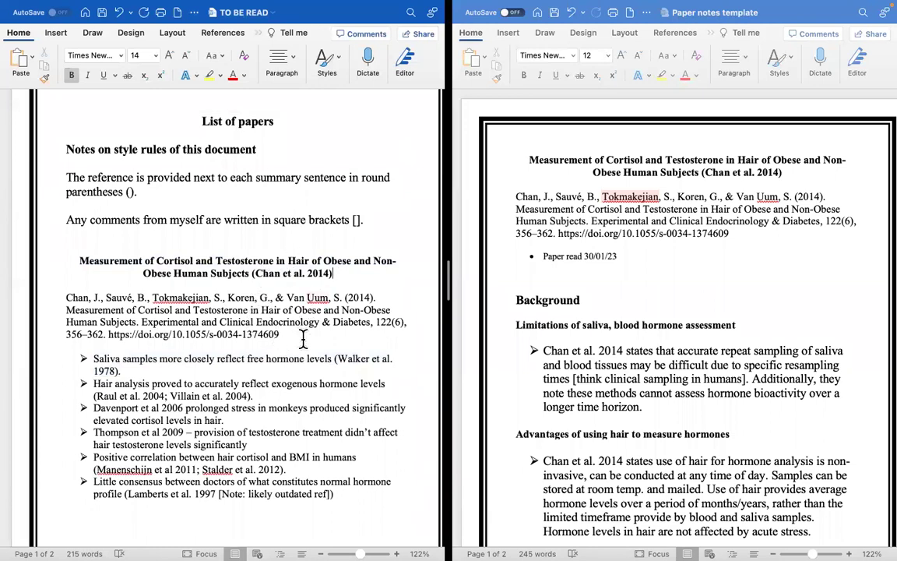
pyautogui.moveTo(280, 334); pyautogui.dragTo(67, 299)
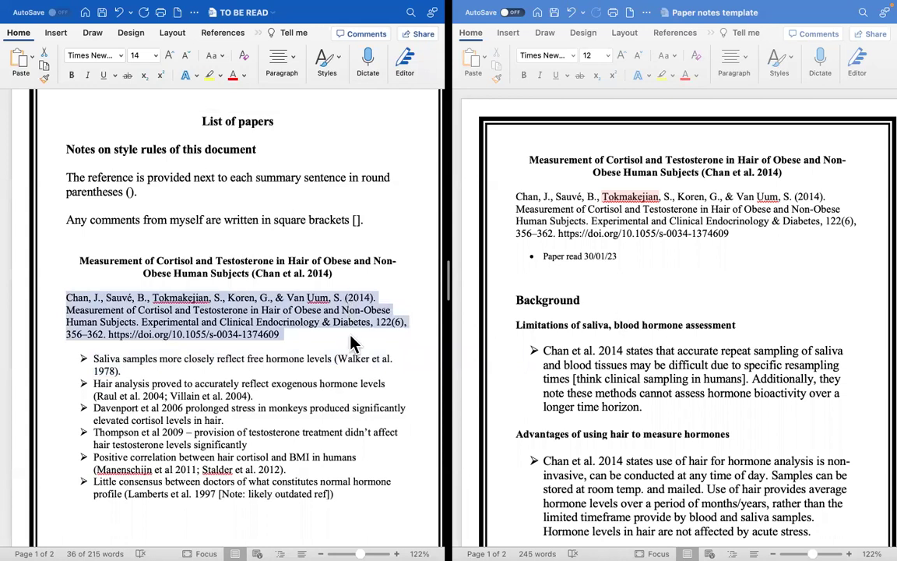
pyautogui.click(756, 285)
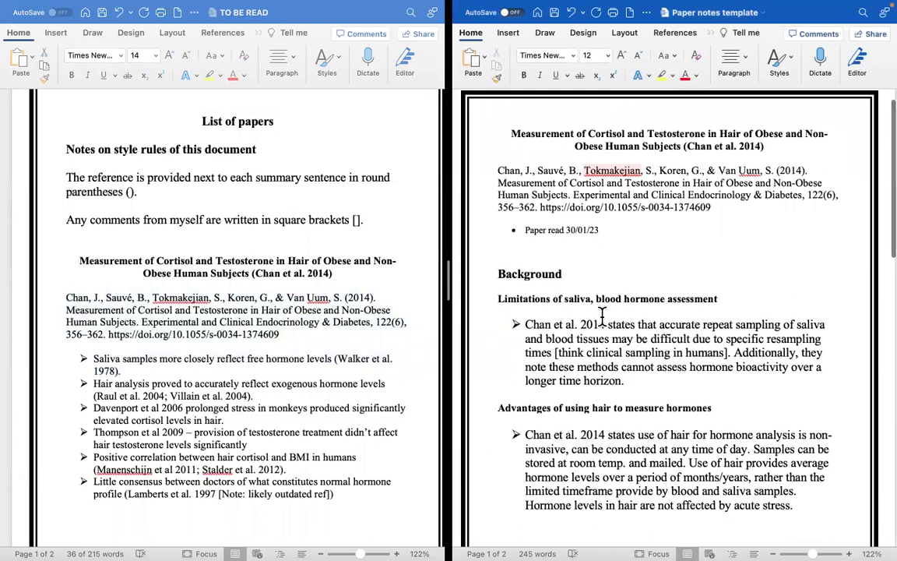
pyautogui.click(711, 255)
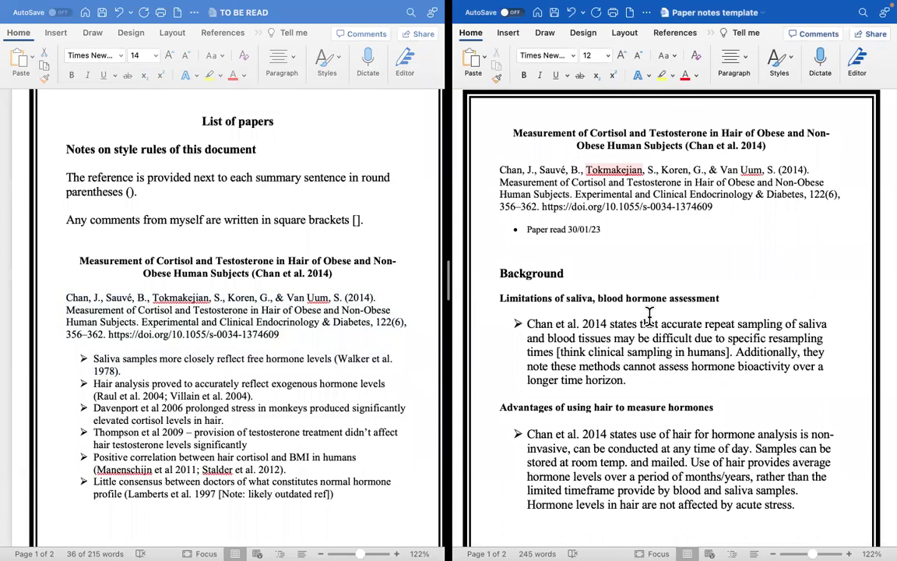
pyautogui.hotkey('ctrl', 'Left')
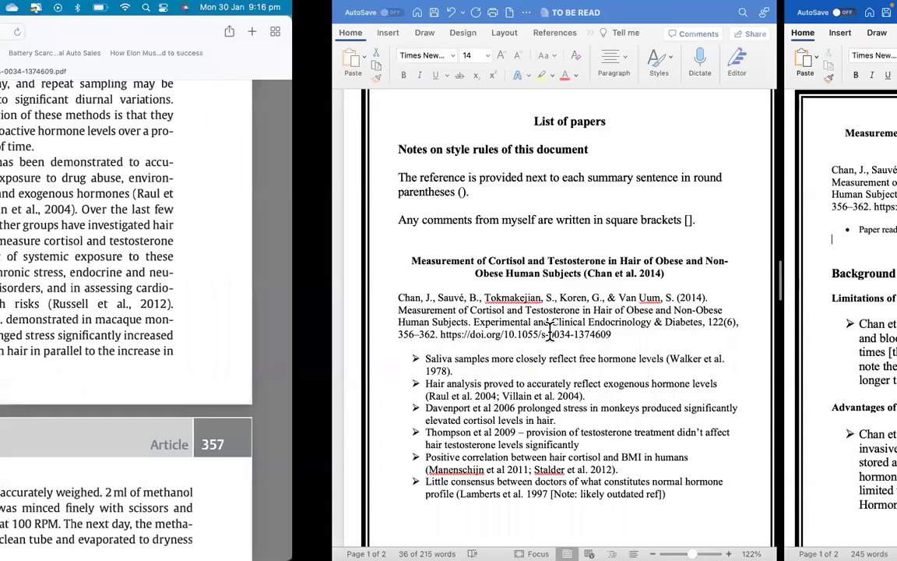
pyautogui.scroll(-1, 550, 340)
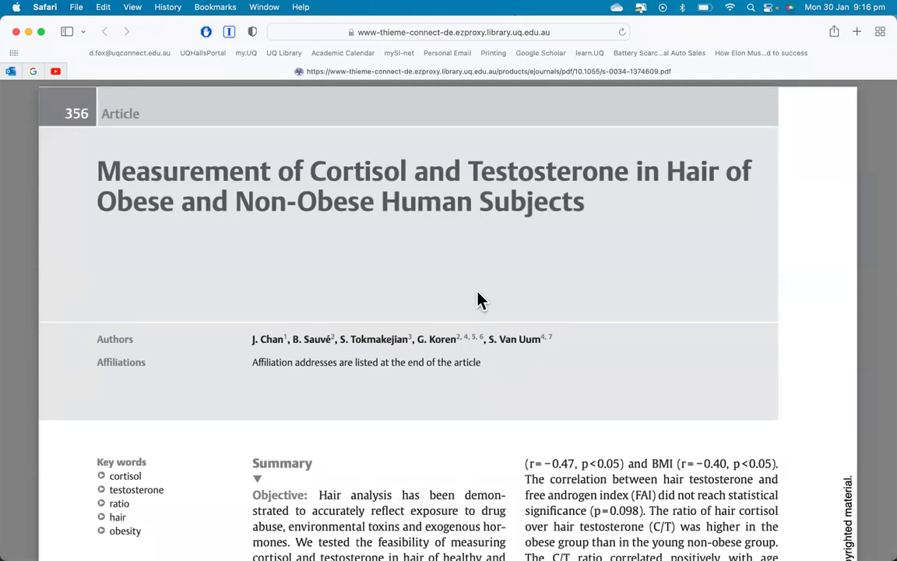
pyautogui.hotkey('ctrl', 'Right')
pyautogui.scroll(-2, 680, 347)
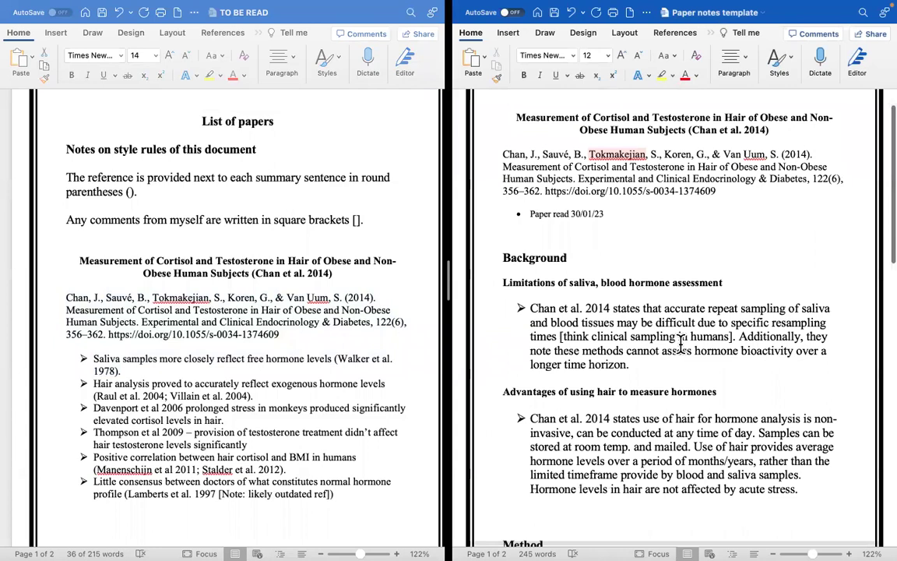
pyautogui.scroll(3, 680, 343)
pyautogui.scroll(-1, 680, 347)
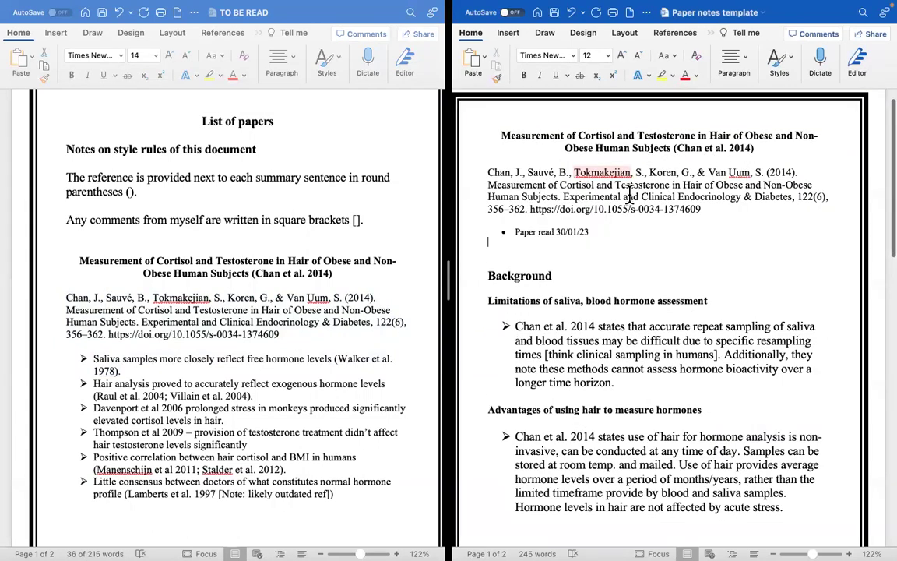
pyautogui.scroll(-3, 683, 238)
pyautogui.scroll(2, 672, 199)
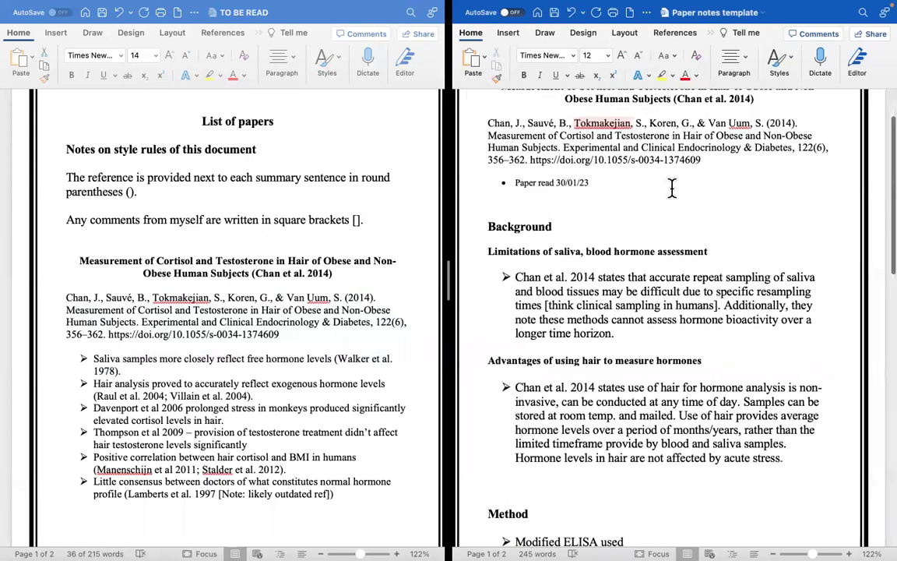
pyautogui.scroll(-1, 690, 277)
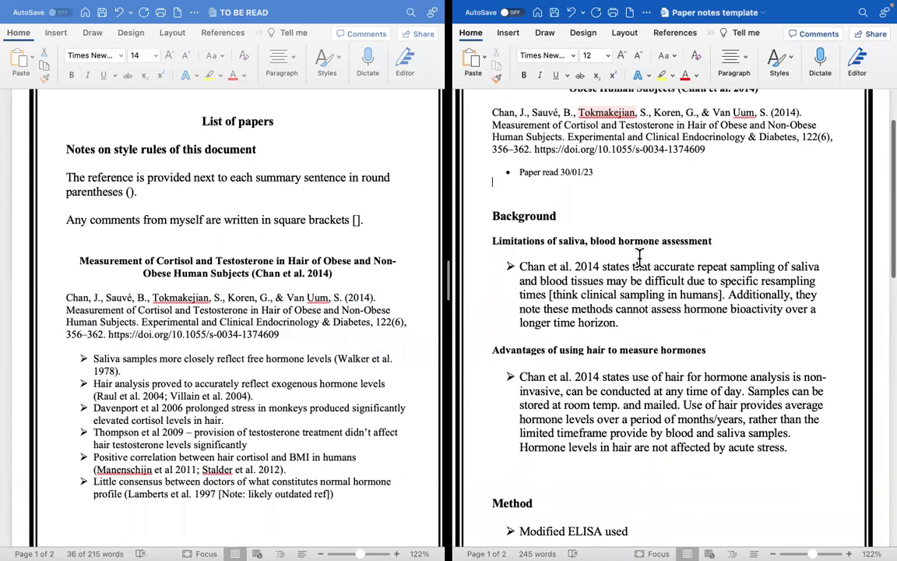
pyautogui.scroll(-2, 530, 271)
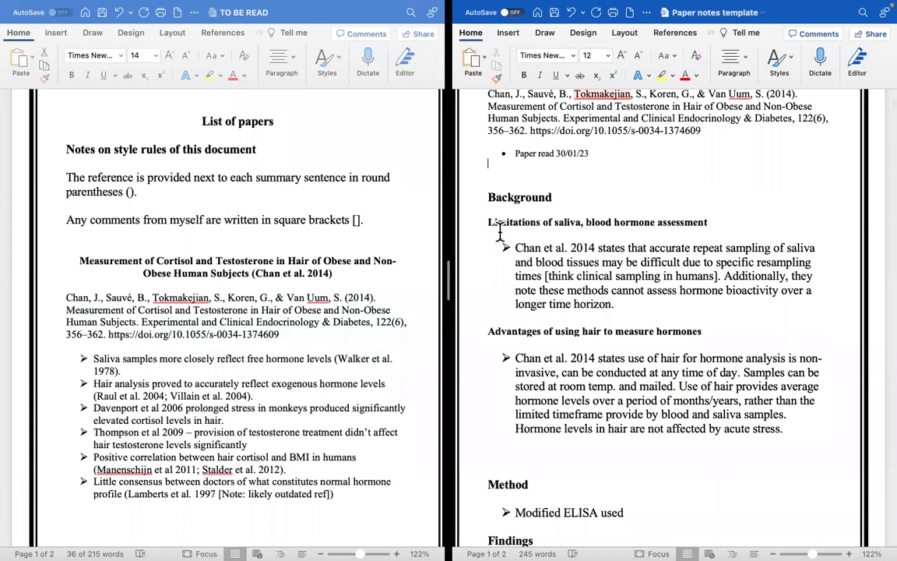
# Step: Review the first Background paragraph, selecting its Chan et al. 2014 citation and resampling-times wording
pyautogui.moveTo(515, 248); pyautogui.dragTo(631, 300)
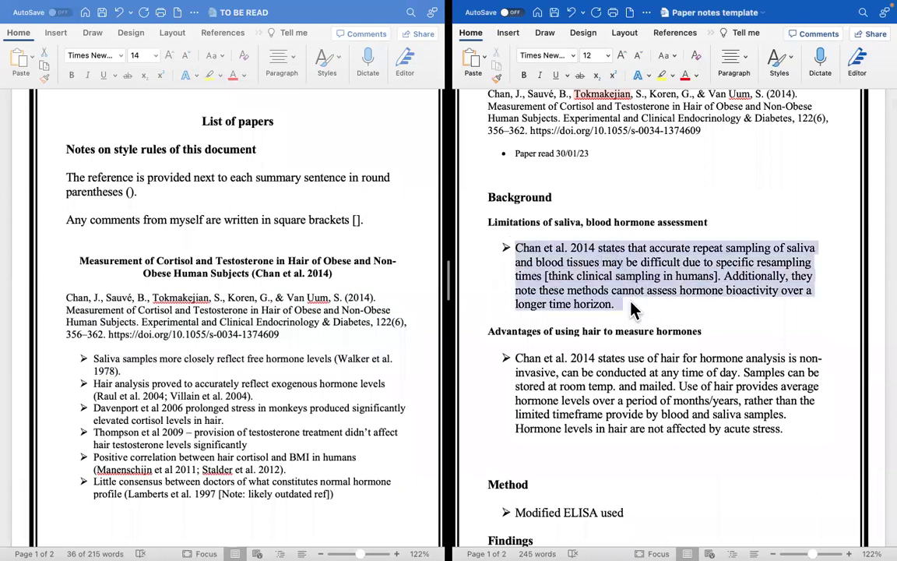
pyautogui.scroll(1, 631, 309)
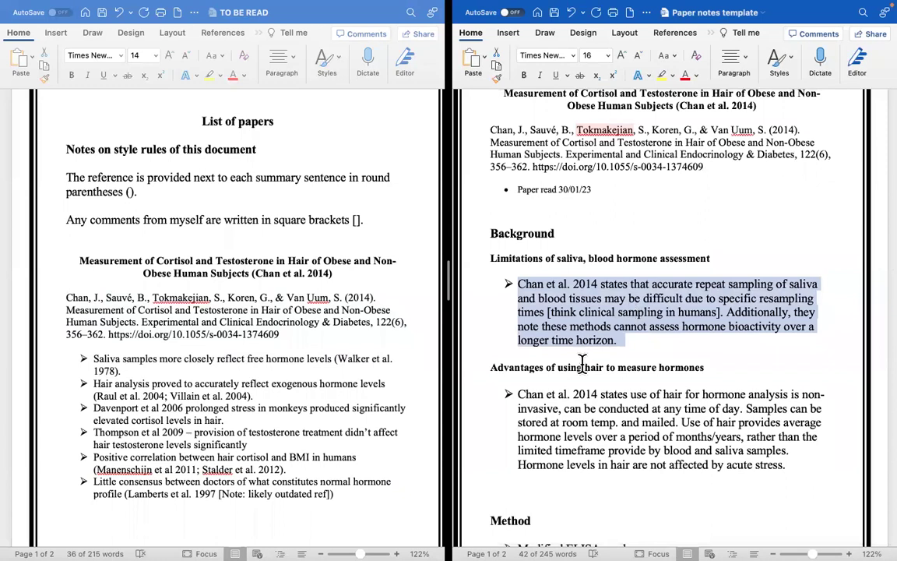
pyautogui.click(640, 341)
pyautogui.moveTo(518, 284); pyautogui.dragTo(599, 284)
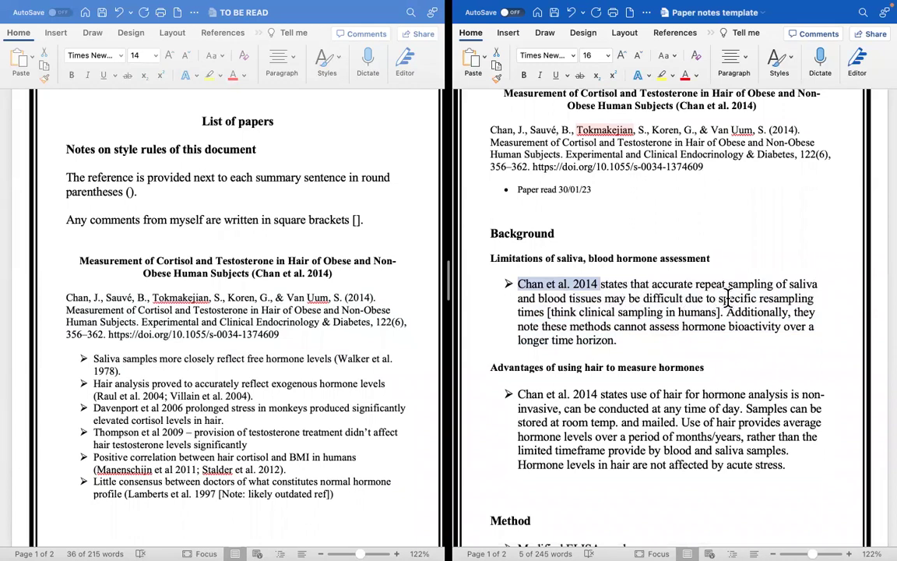
pyautogui.moveTo(718, 298); pyautogui.dragTo(596, 312)
pyautogui.click(653, 344)
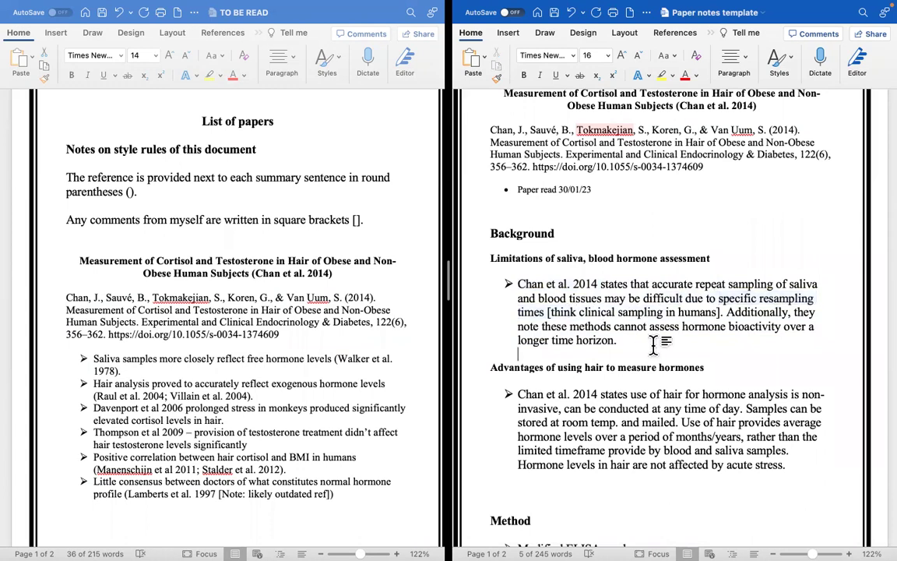
# Step: Select the '[think clinical sampling in humans]' comment and whole bullet, leaving the cursor after 'horizon.'
pyautogui.scroll(3, 655, 344)
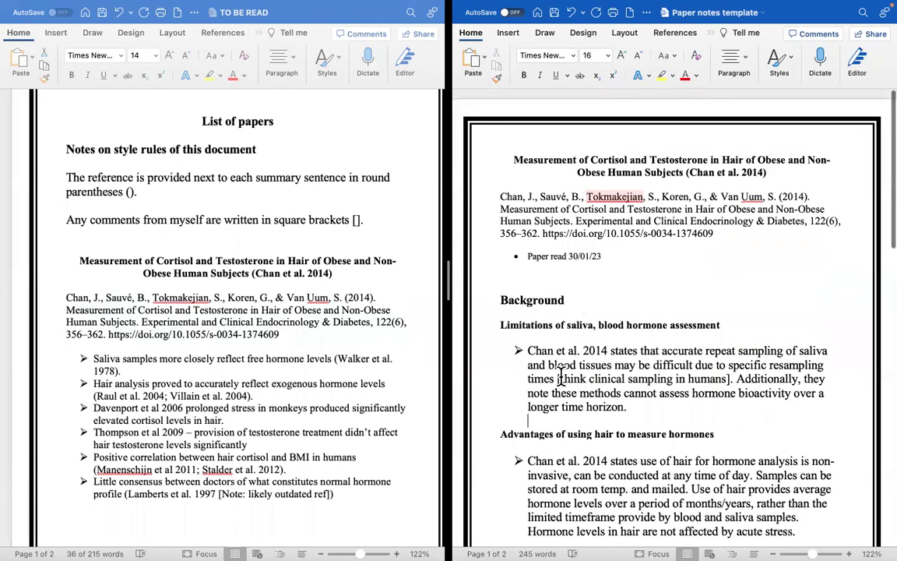
pyautogui.moveTo(558, 379); pyautogui.dragTo(718, 393)
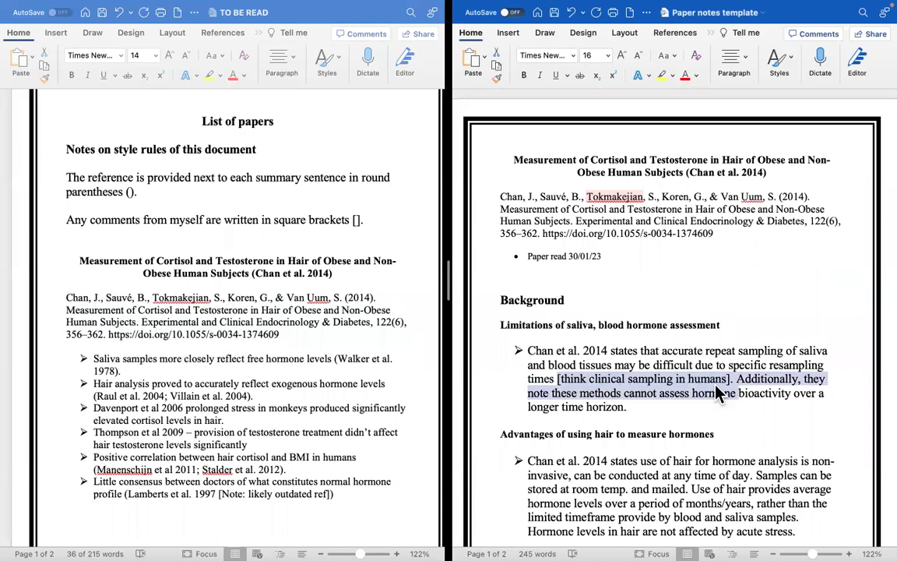
pyautogui.click(674, 419)
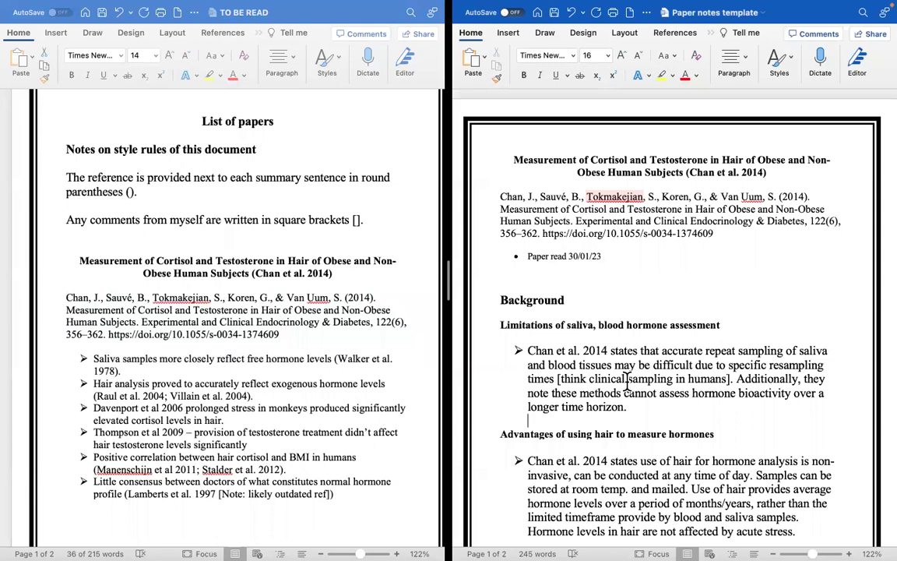
pyautogui.moveTo(558, 379); pyautogui.dragTo(729, 380)
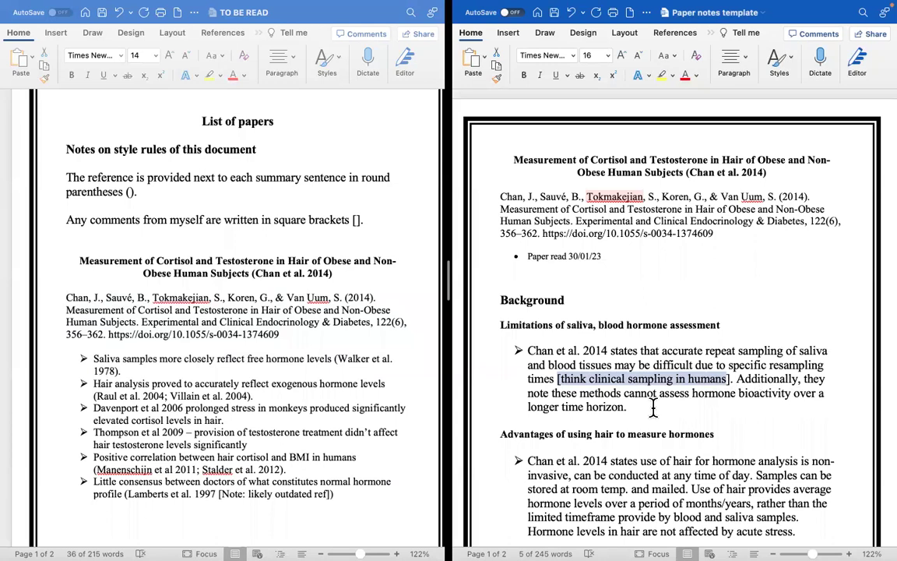
pyautogui.moveTo(626, 407); pyautogui.dragTo(475, 354)
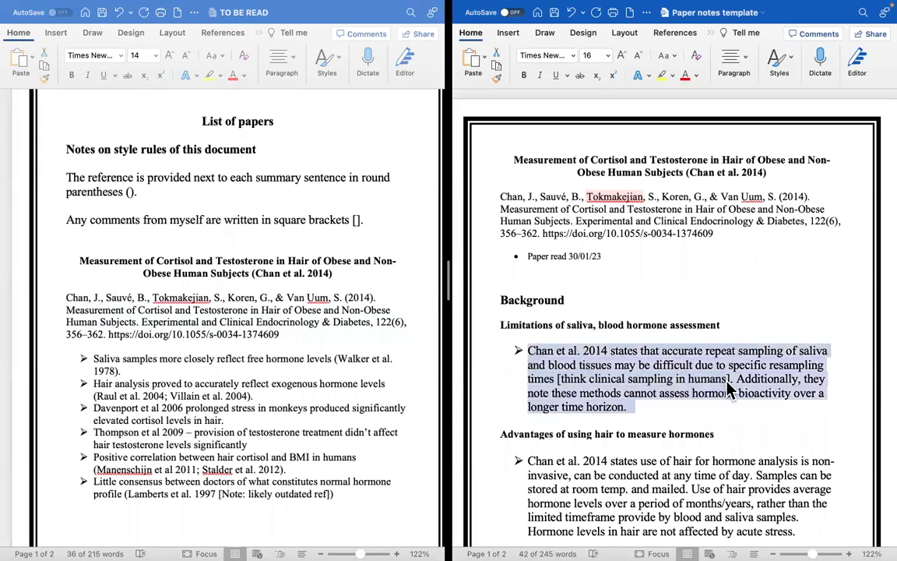
pyautogui.click(770, 405)
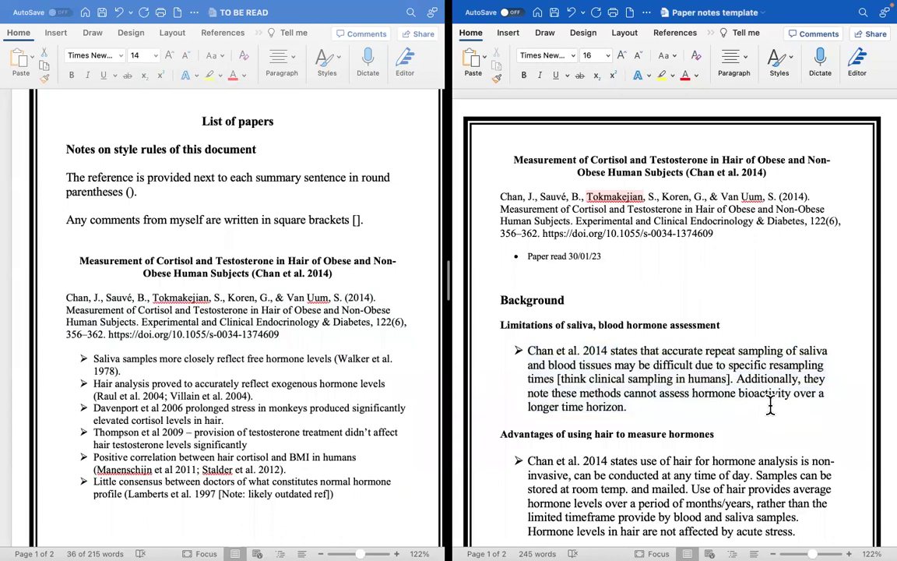
# Step: Replace the full stop after 'horizon' with the comment '[historical hormone record].'
pyautogui.press('BackSpace')
pyautogui.write('[].')
pyautogui.press('Left')
pyautogui.press('Left')
pyautogui.write('historical hormone re')
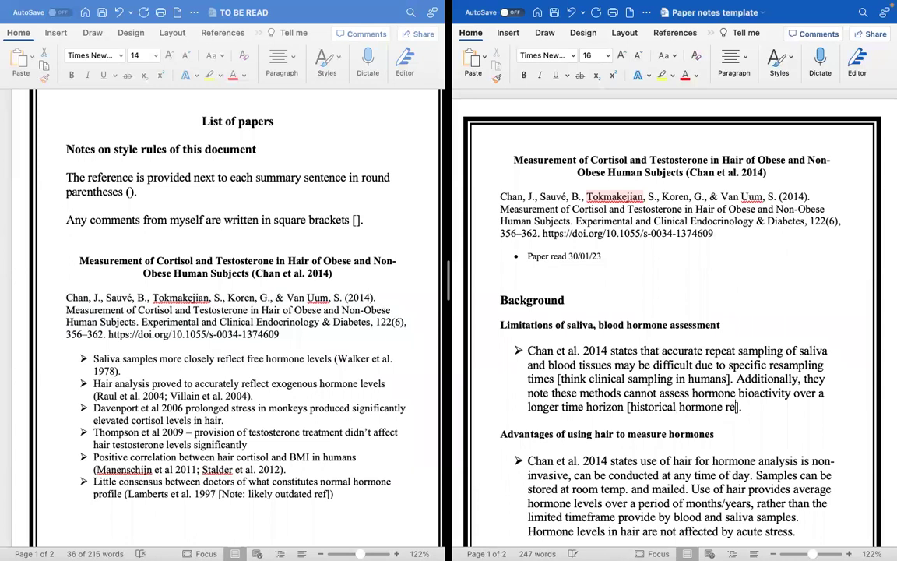
pyautogui.write('cord')
pyautogui.moveTo(501, 325); pyautogui.dragTo(738, 338)
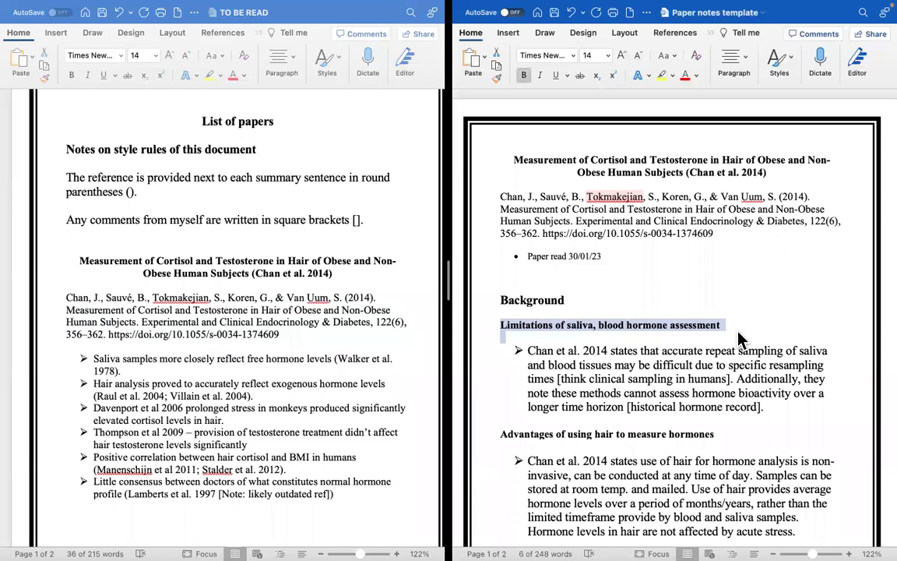
pyautogui.scroll(-2, 738, 339)
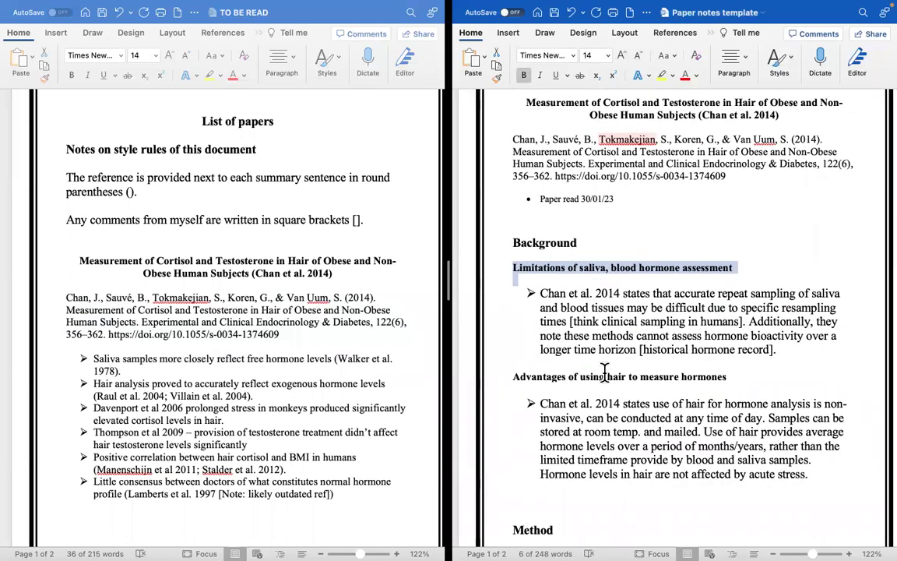
pyautogui.scroll(-2, 640, 436)
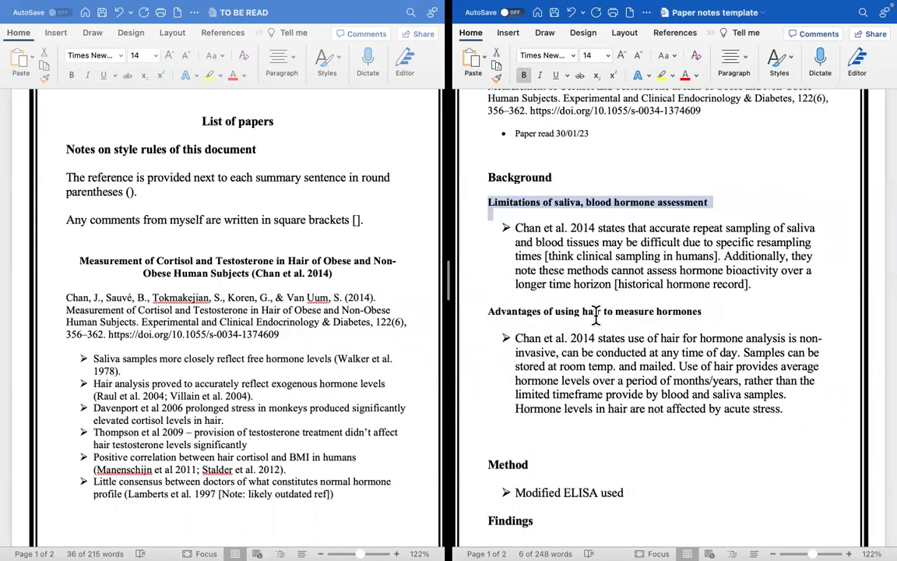
pyautogui.scroll(-3, 640, 331)
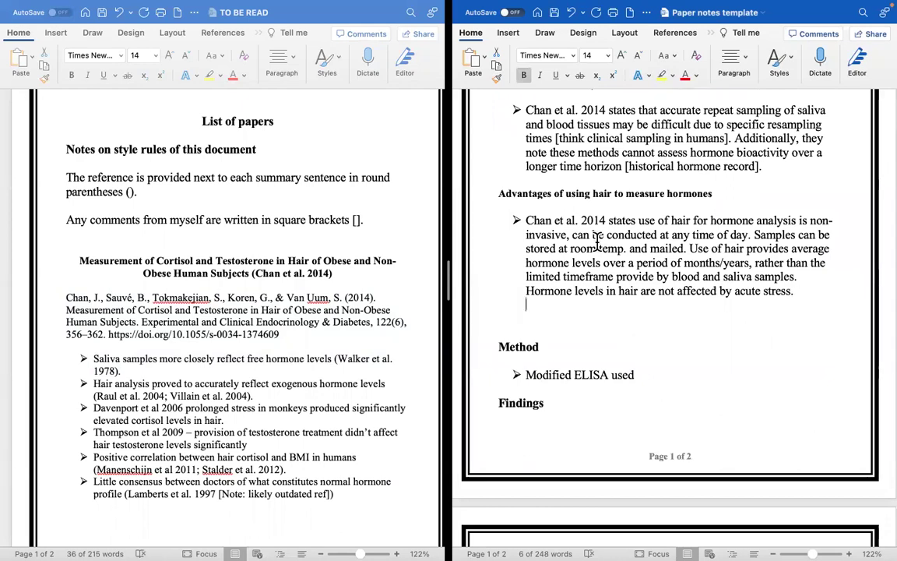
pyautogui.moveTo(793, 293); pyautogui.dragTo(508, 220)
pyautogui.scroll(2, 502, 219)
pyautogui.scroll(1, 502, 218)
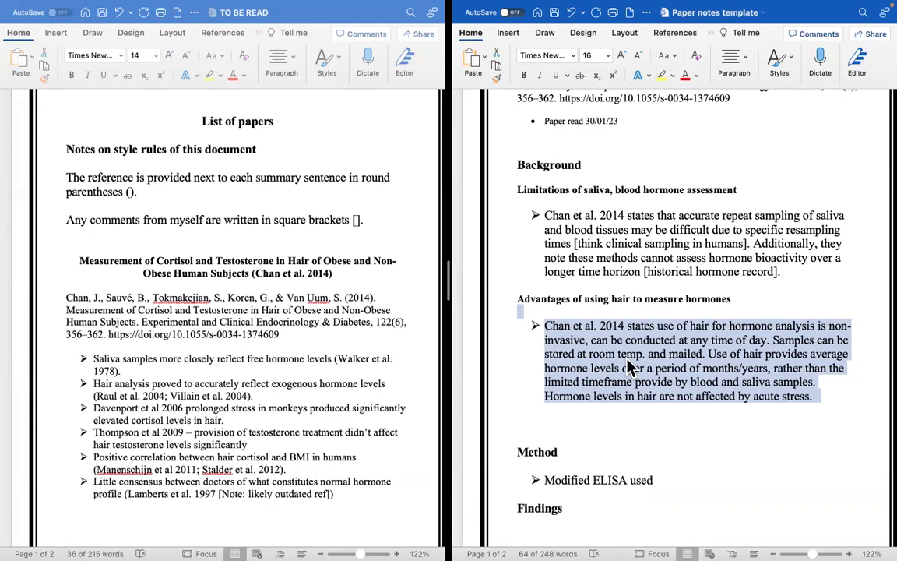
pyautogui.scroll(-5, 629, 366)
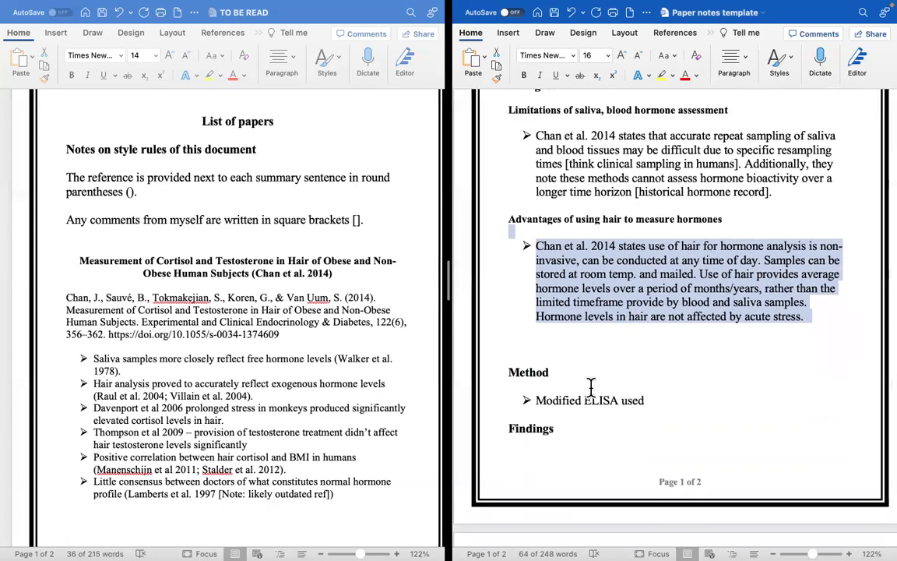
pyautogui.scroll(-1, 591, 396)
pyautogui.moveTo(545, 260); pyautogui.dragTo(650, 258)
pyautogui.scroll(-3, 631, 280)
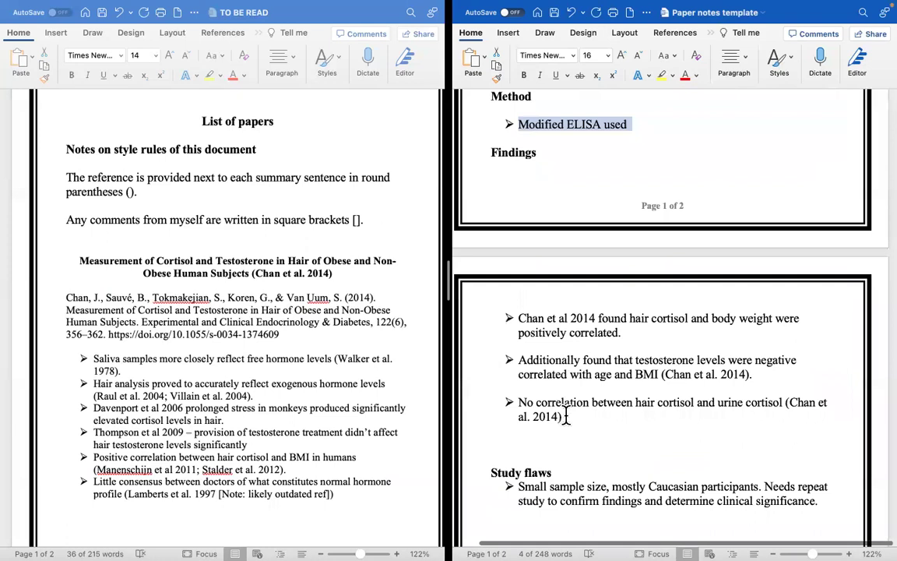
pyautogui.moveTo(566, 418); pyautogui.dragTo(795, 406)
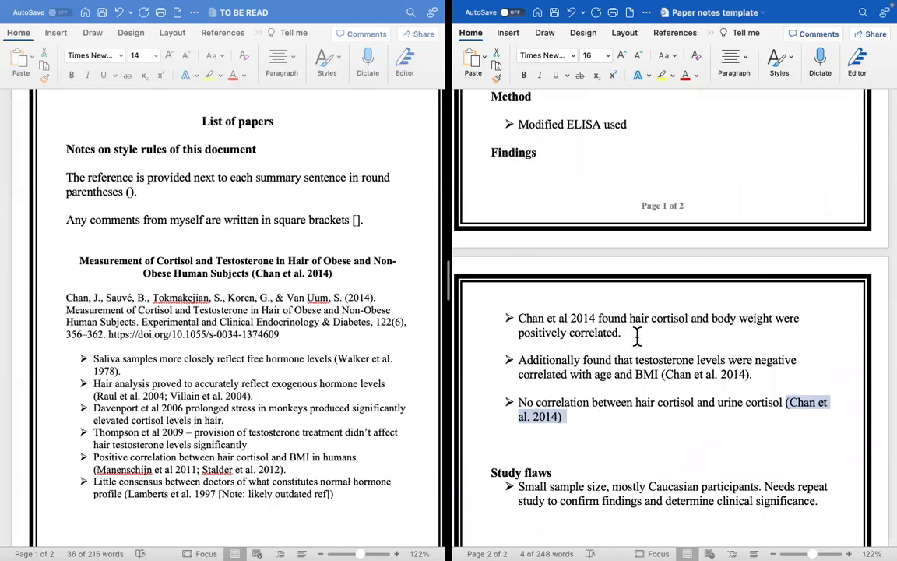
pyautogui.moveTo(691, 336); pyautogui.dragTo(610, 313)
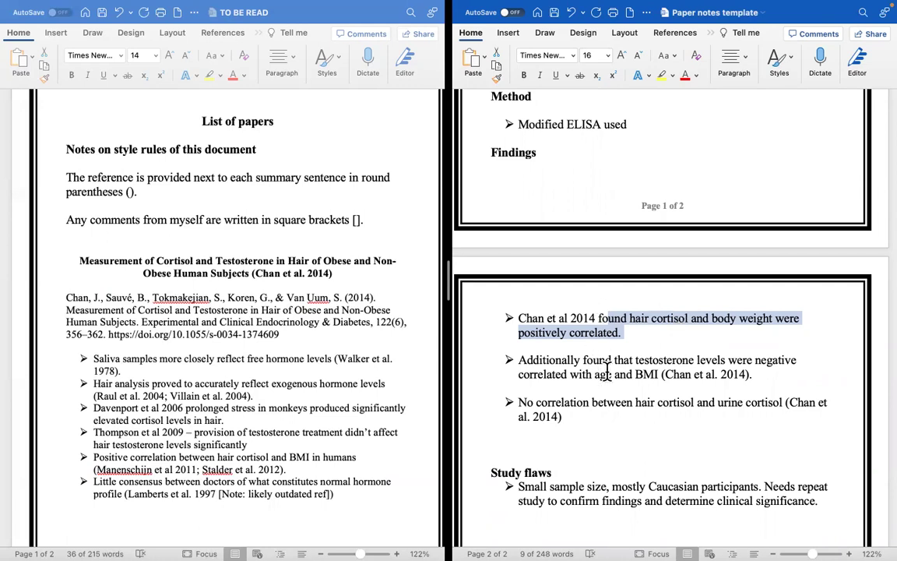
pyautogui.scroll(-2, 596, 382)
pyautogui.scroll(-1, 596, 391)
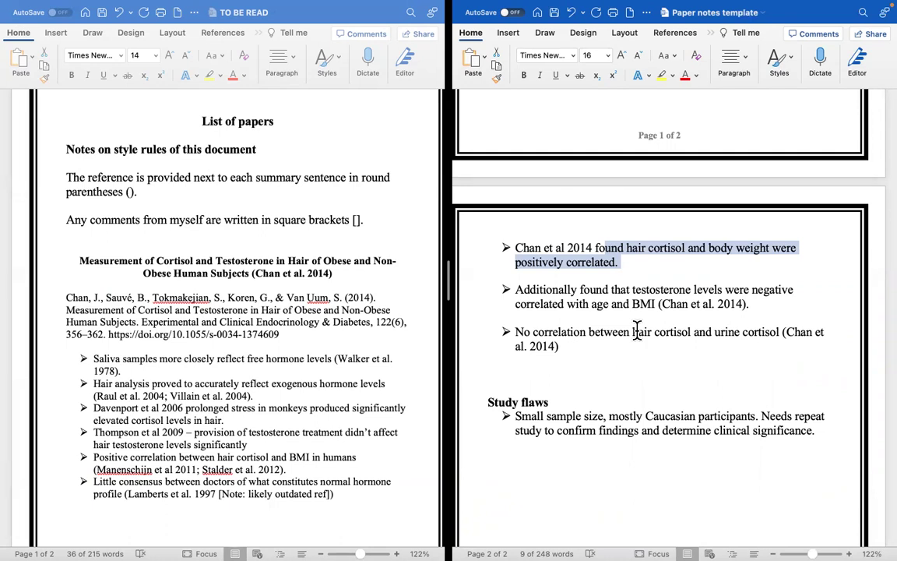
# Step: Highlight the urine cortisol finding and the sample bias study flaw for review
pyautogui.scroll(-2, 637, 332)
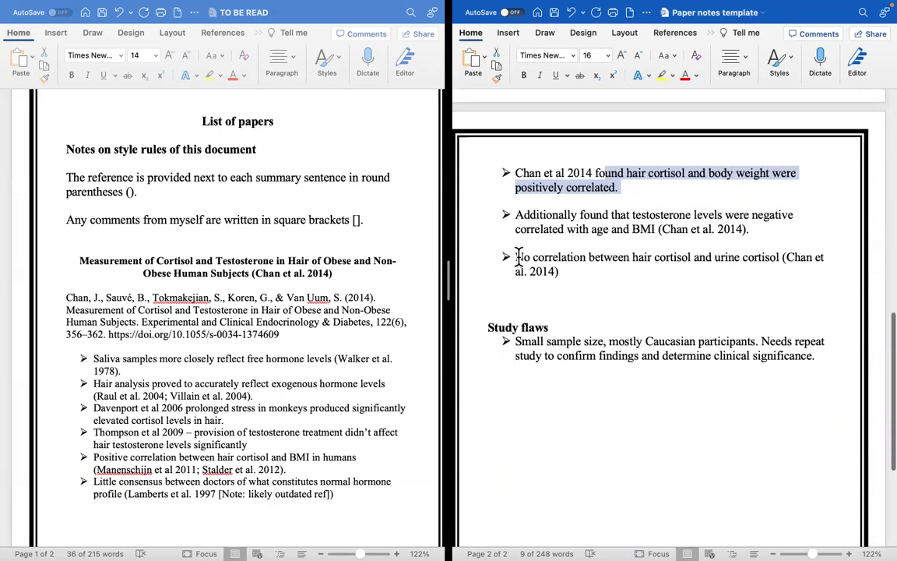
pyautogui.moveTo(516, 257); pyautogui.dragTo(778, 258)
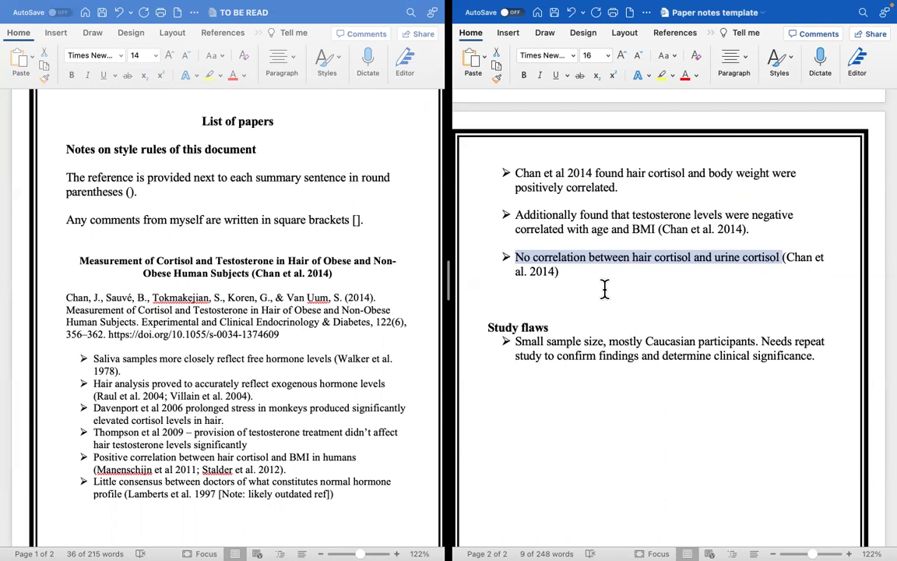
pyautogui.click(618, 280)
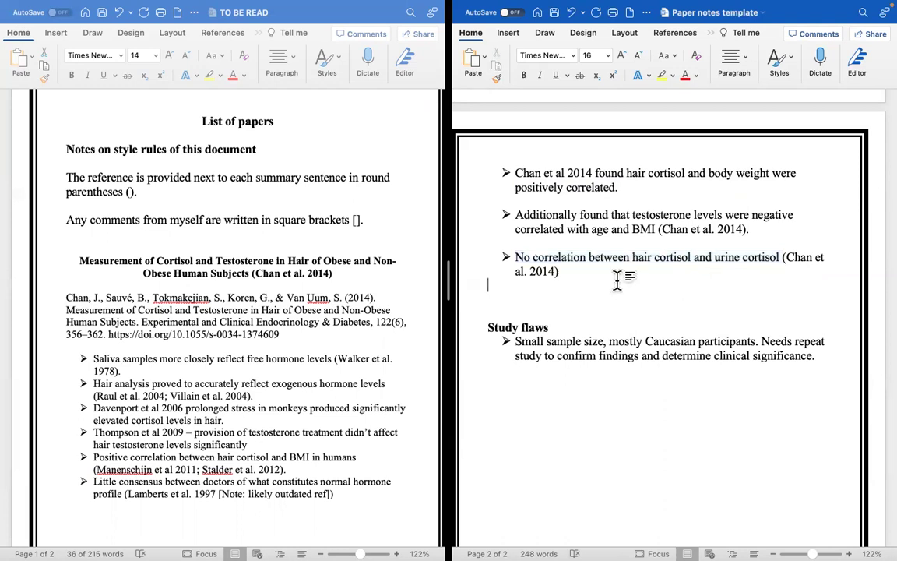
pyautogui.scroll(1, 615, 284)
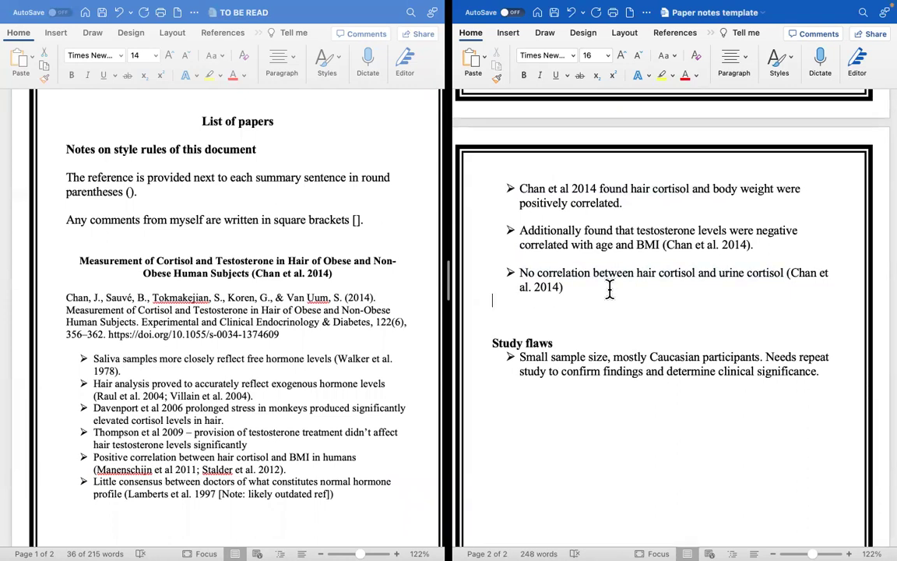
pyautogui.moveTo(650, 360); pyautogui.dragTo(769, 378)
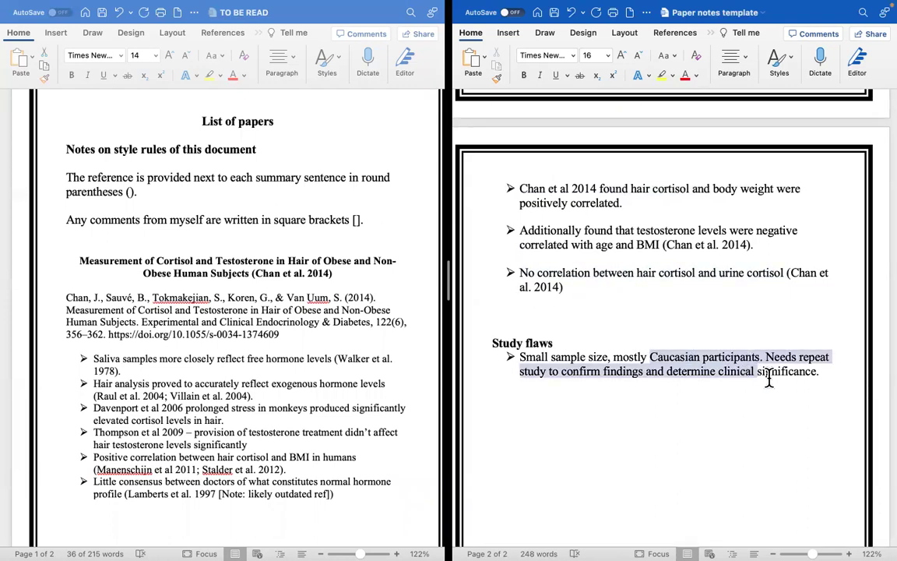
pyautogui.scroll(5, 688, 417)
pyautogui.scroll(-3, 687, 419)
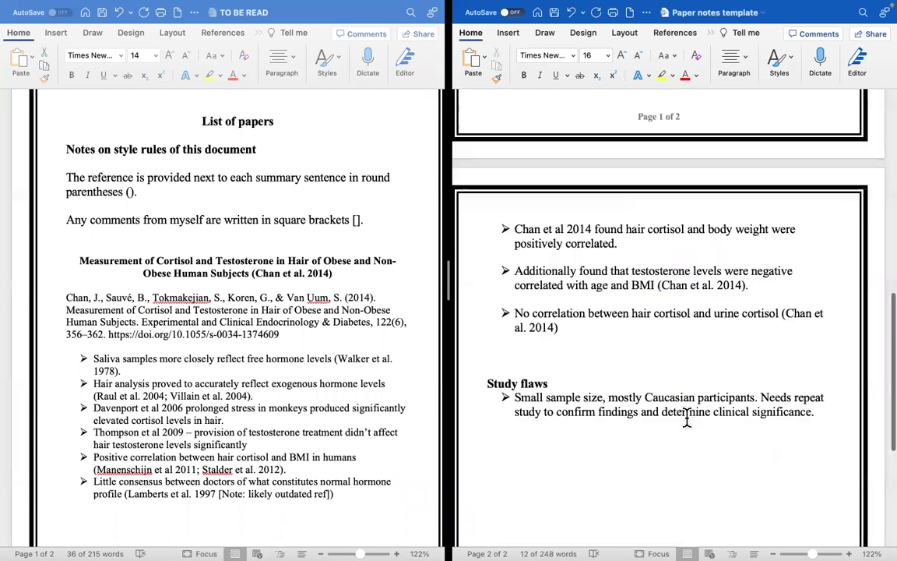
pyautogui.click(686, 413)
pyautogui.scroll(2, 629, 382)
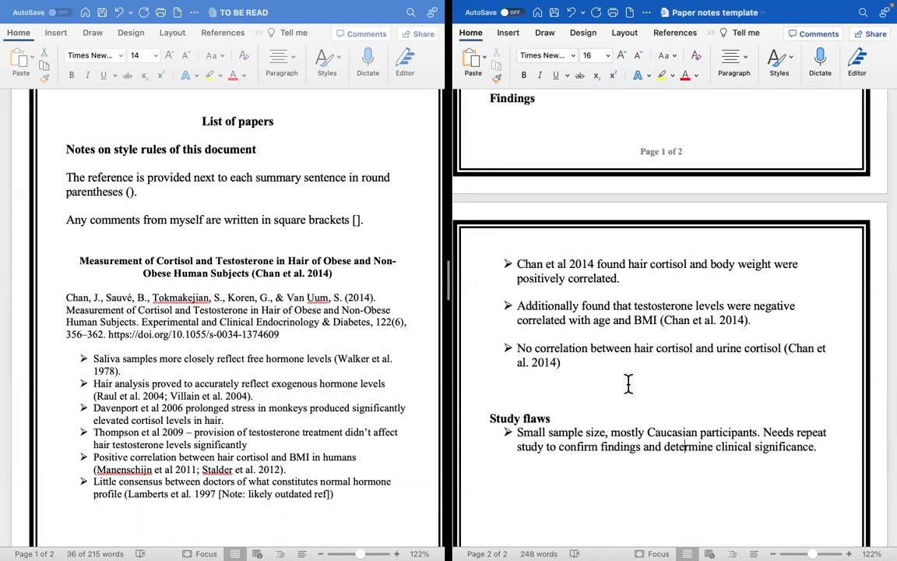
# Step: Delete the extra blank line just above the Study flaws heading
pyautogui.click(567, 382)
pyautogui.press('Down')
pyautogui.press('BackSpace')
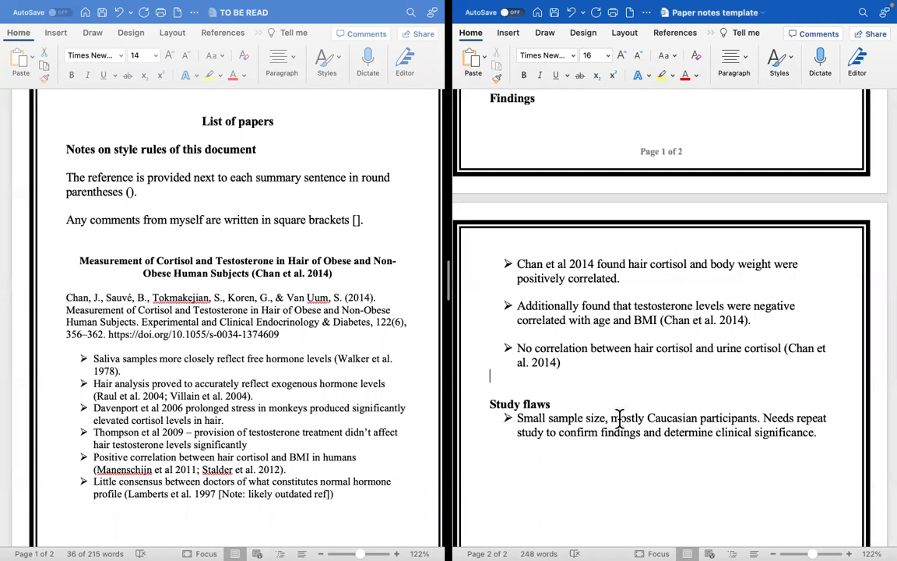
pyautogui.scroll(15, 620, 419)
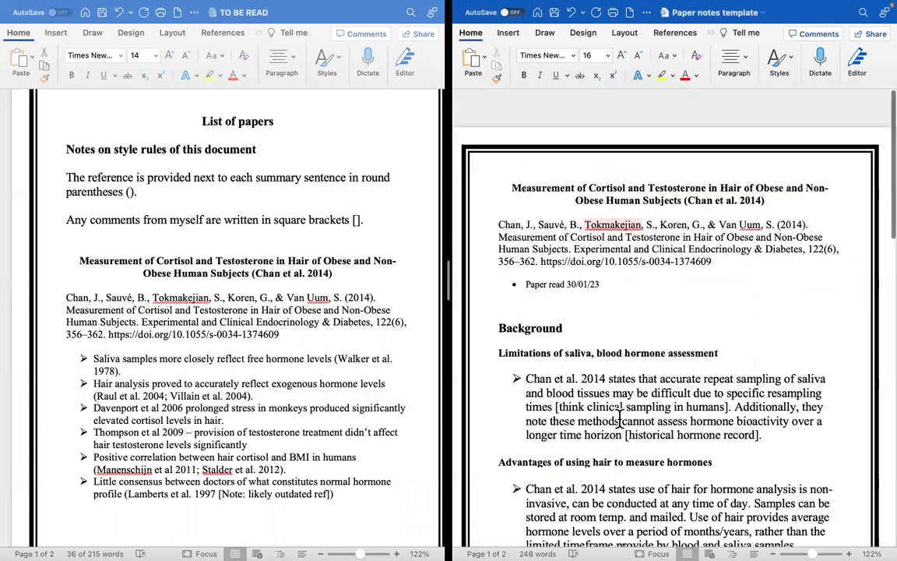
# Step: Review the notes from Background through Findings and the Chan et al. reference in the source list
pyautogui.moveTo(497, 305); pyautogui.dragTo(837, 396)
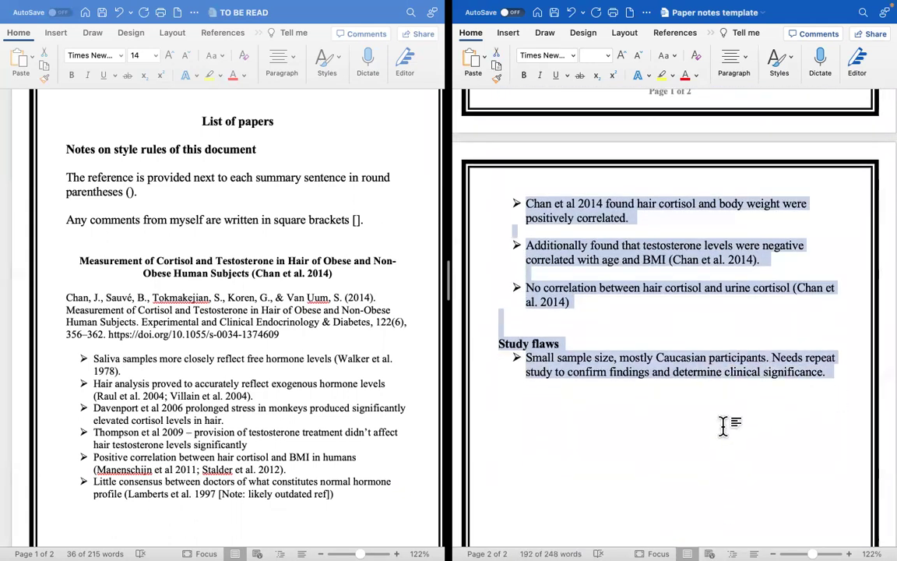
pyautogui.scroll(15, 723, 424)
pyautogui.click(645, 387)
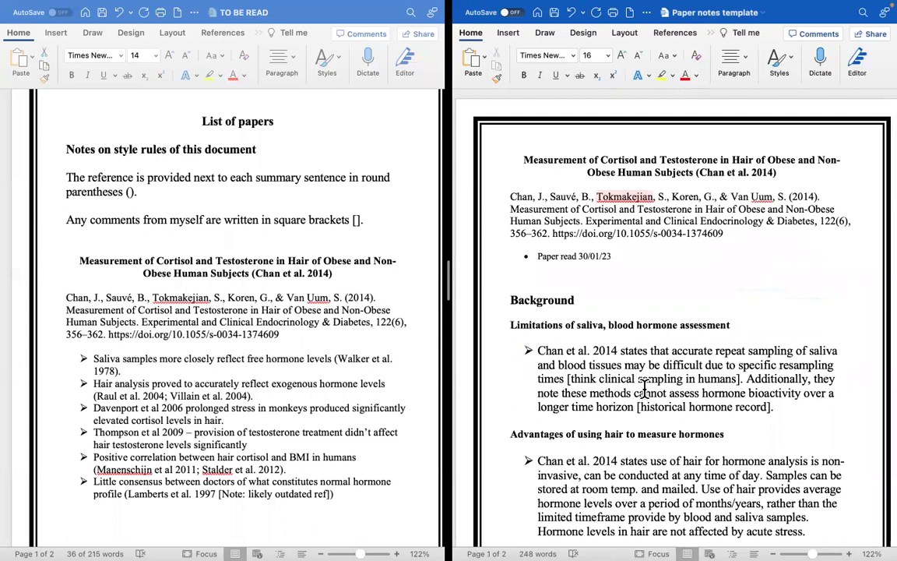
pyautogui.click(648, 278)
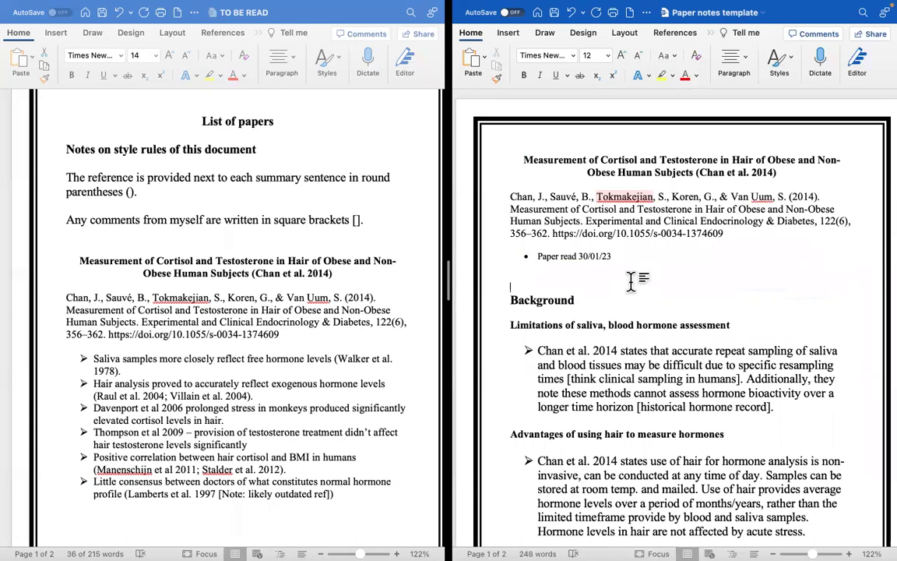
pyautogui.tripleClick(409, 302)
pyautogui.click(399, 286)
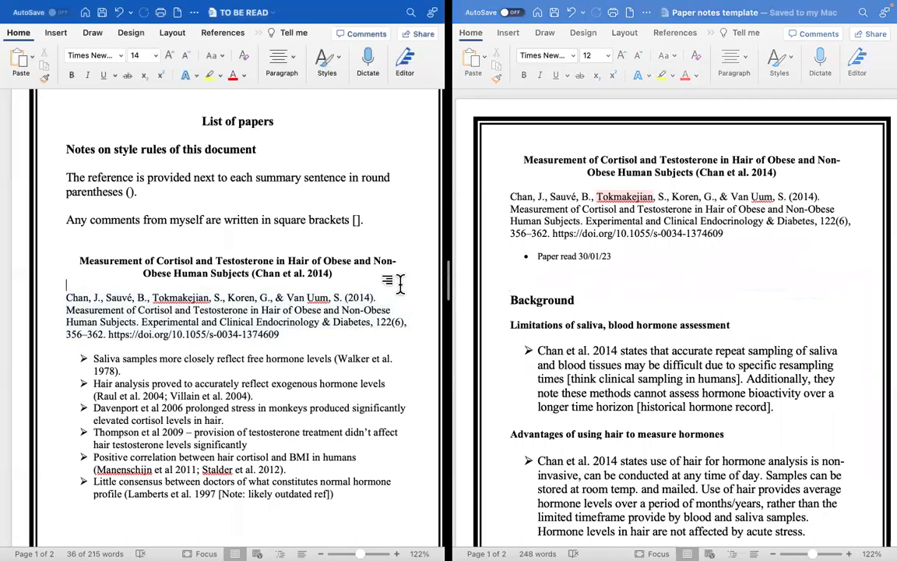